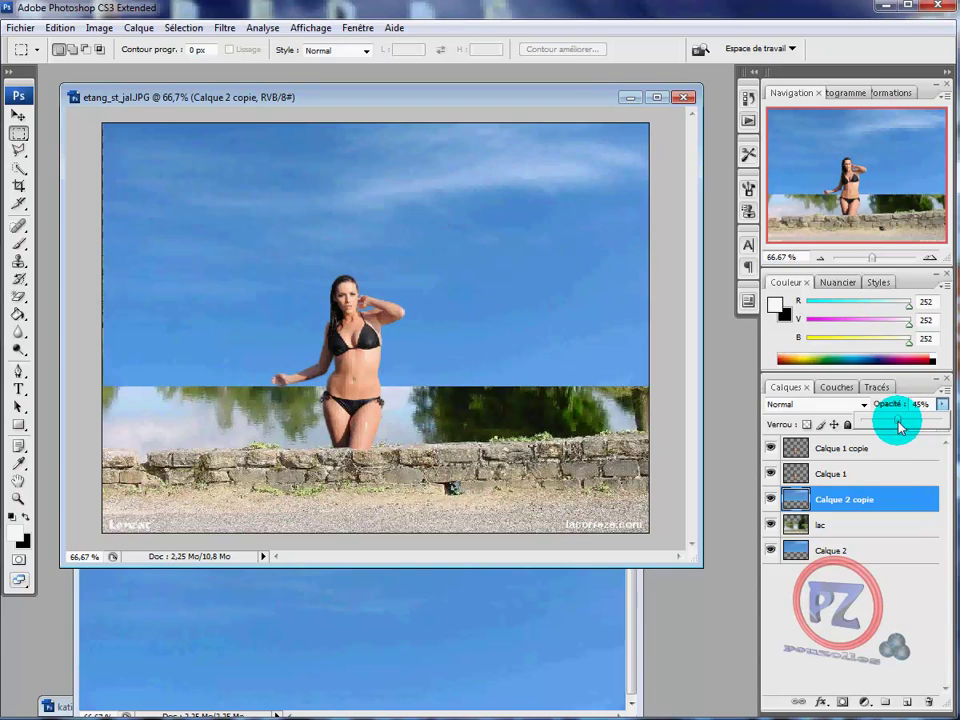
Set Calque 2 copie to 63% opacity and hide the Calque 1 copie woman layer
mouse_move(912, 427)
mouse_down()
mouse_move(899, 427)
mouse_move(913, 425)
mouse_up()
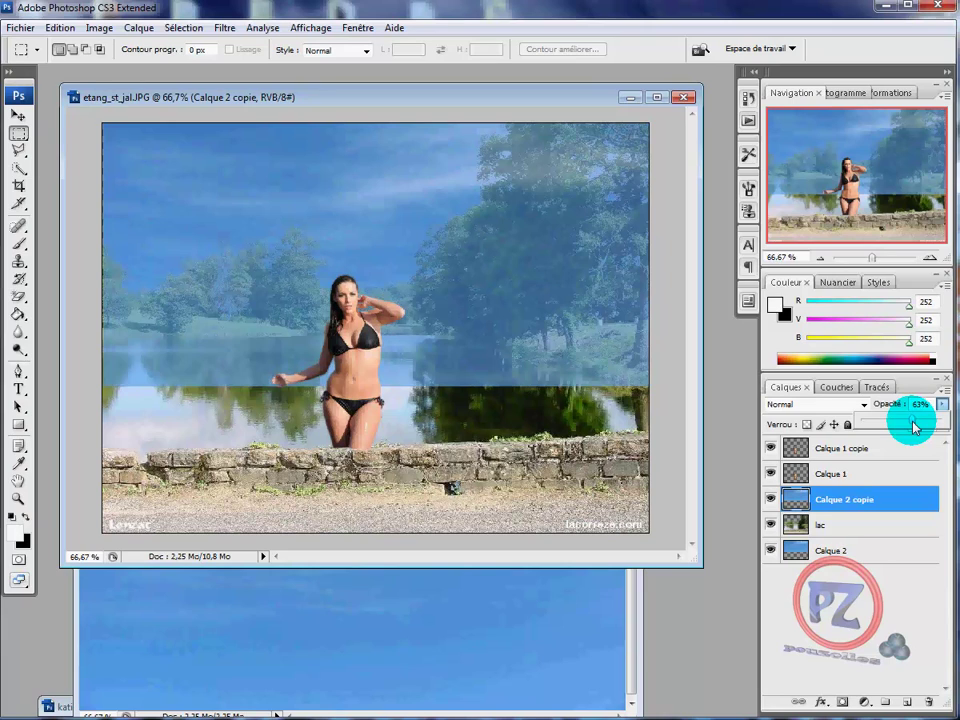
click(771, 449)
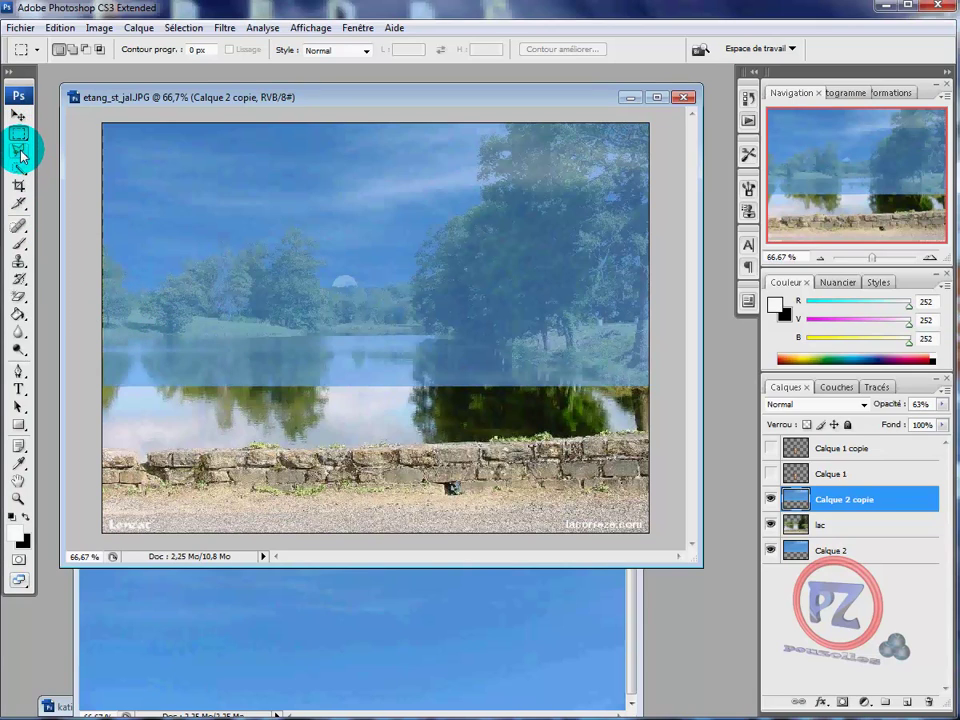
Mirror the Calque 2 copie layer horizontally with Transformation > Symétrie axe vertical
click(19, 150)
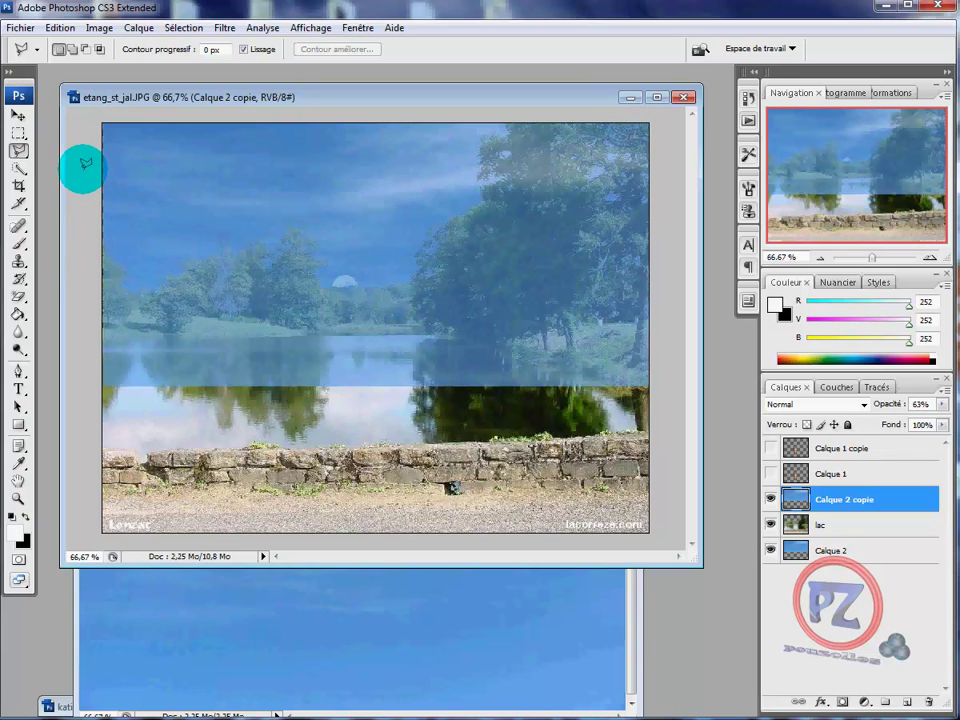
click(47, 27)
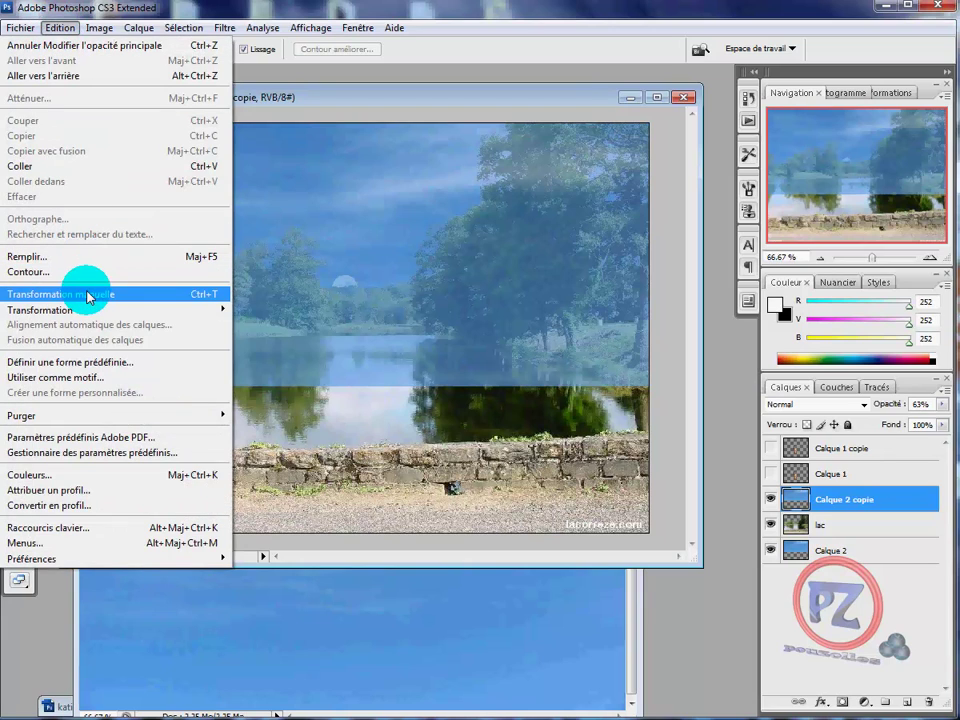
mouse_move(60, 310)
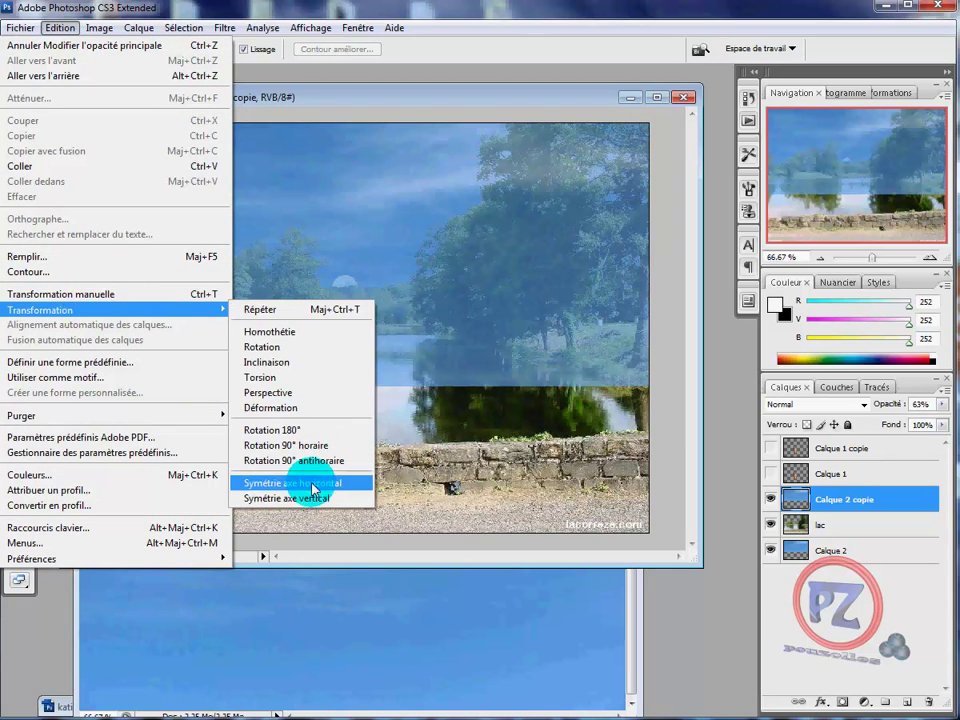
click(312, 498)
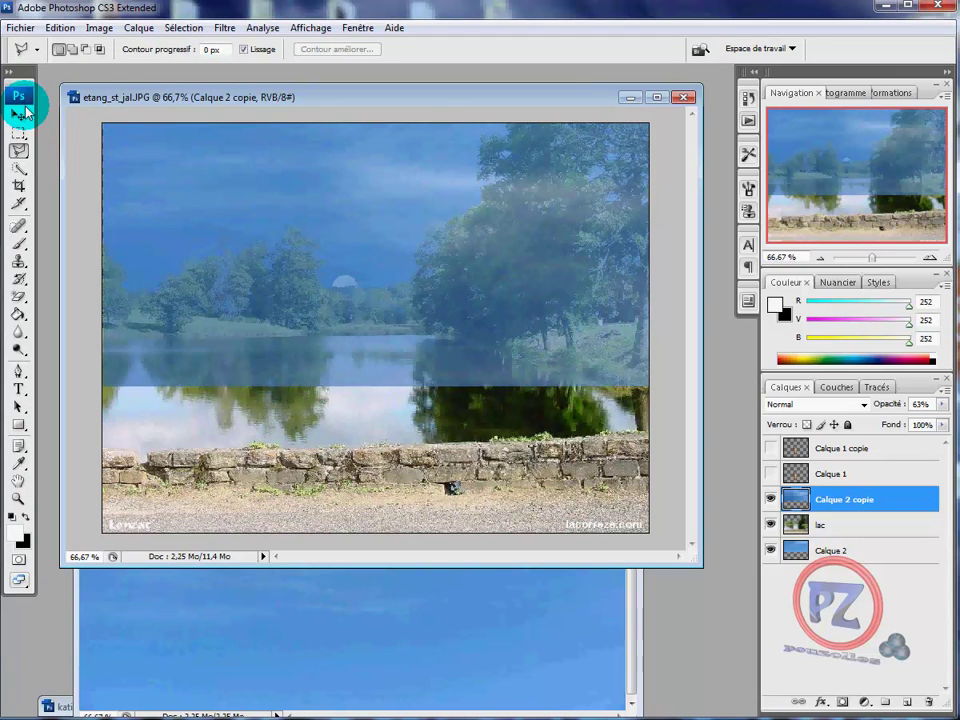
click(18, 115)
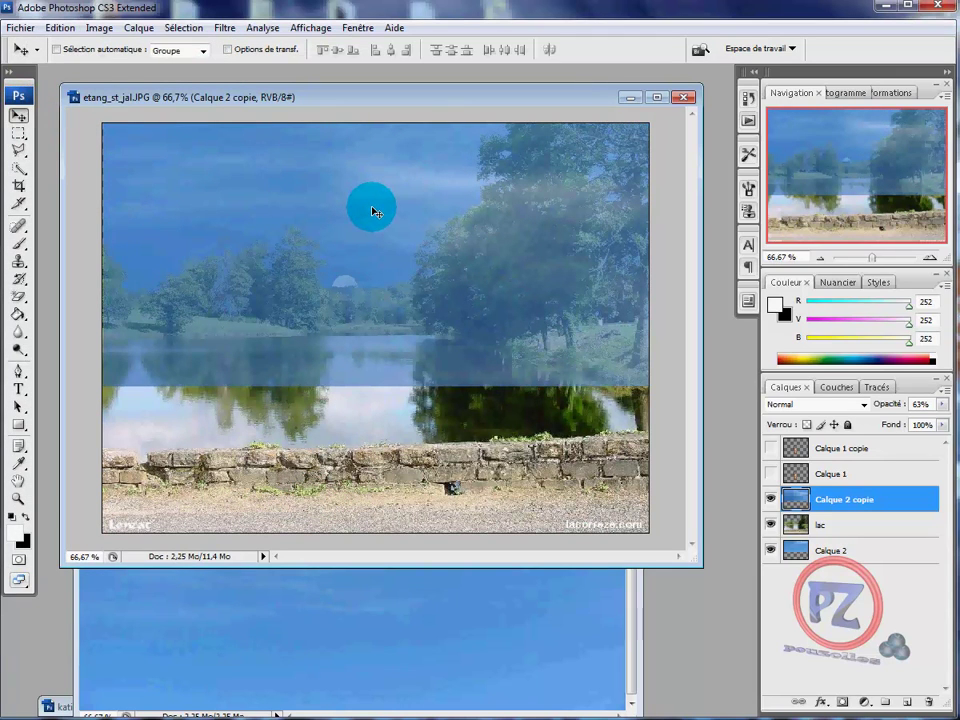
Move the mirrored Calque 2 copie lake layer about 200 pixels down on the canvas
mouse_move(372, 211)
mouse_down()
mouse_move(353, 331)
mouse_move(390, 408)
mouse_move(374, 411)
mouse_up()
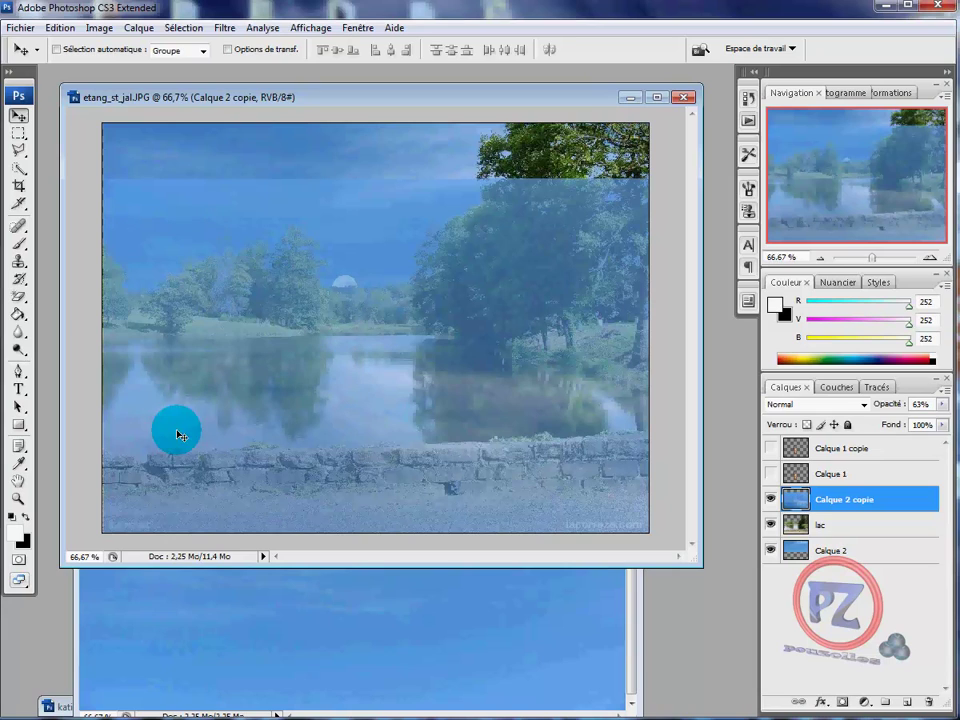
click(19, 153)
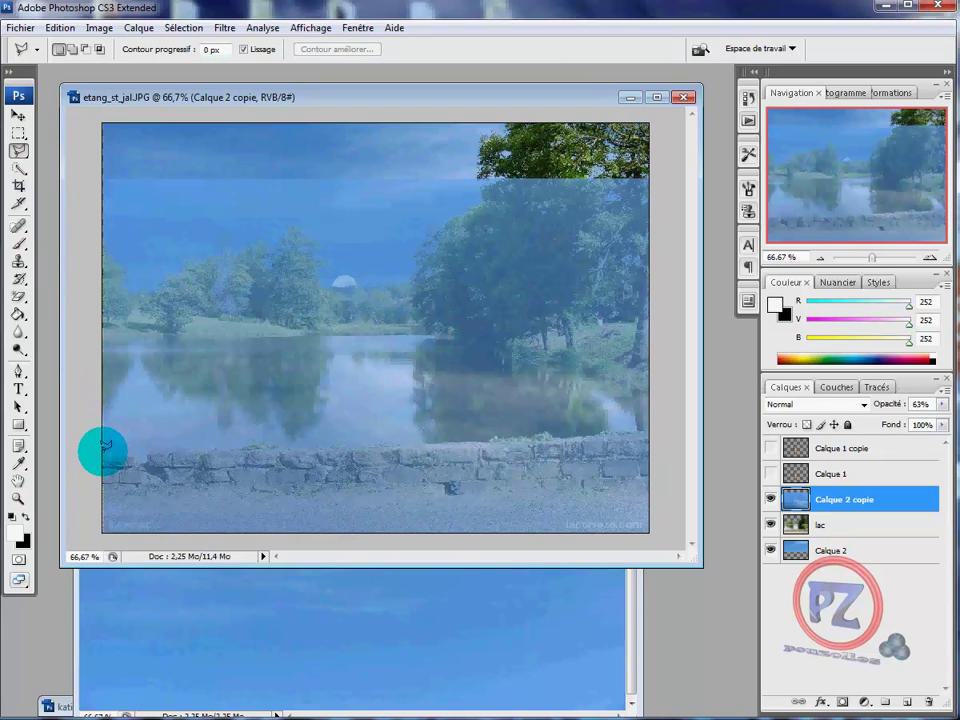
Lasso-select the pond water between the stone wall top and the far shoreline
mouse_move(104, 446)
mouse_down()
mouse_move(343, 447)
mouse_move(671, 413)
mouse_move(658, 426)
mouse_up()
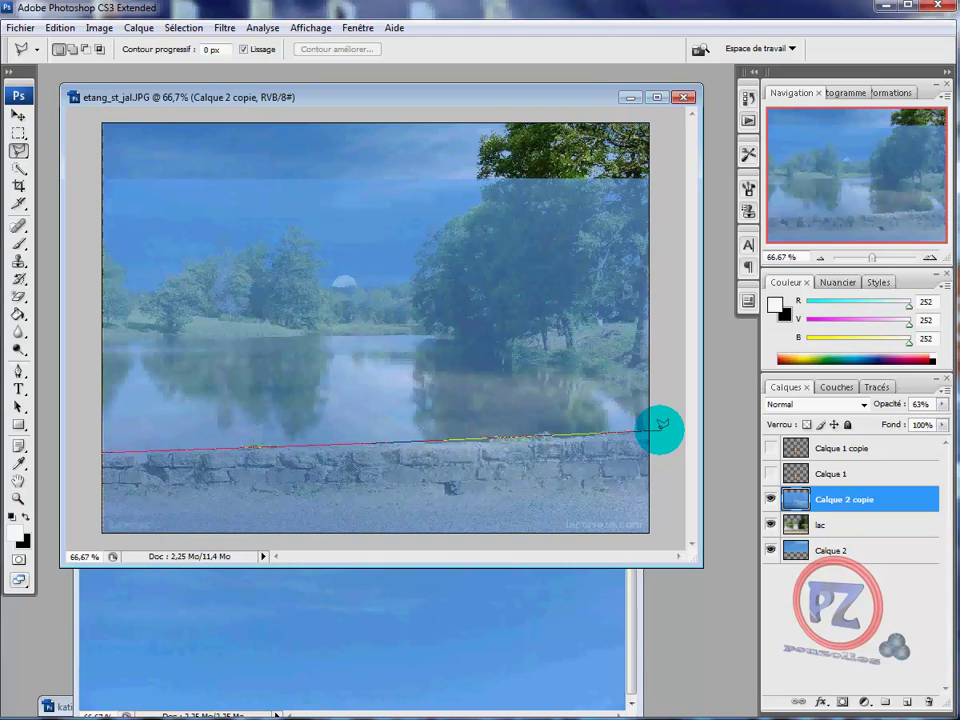
mouse_move(662, 424)
mouse_down()
mouse_move(636, 378)
mouse_move(513, 356)
mouse_move(444, 330)
mouse_up()
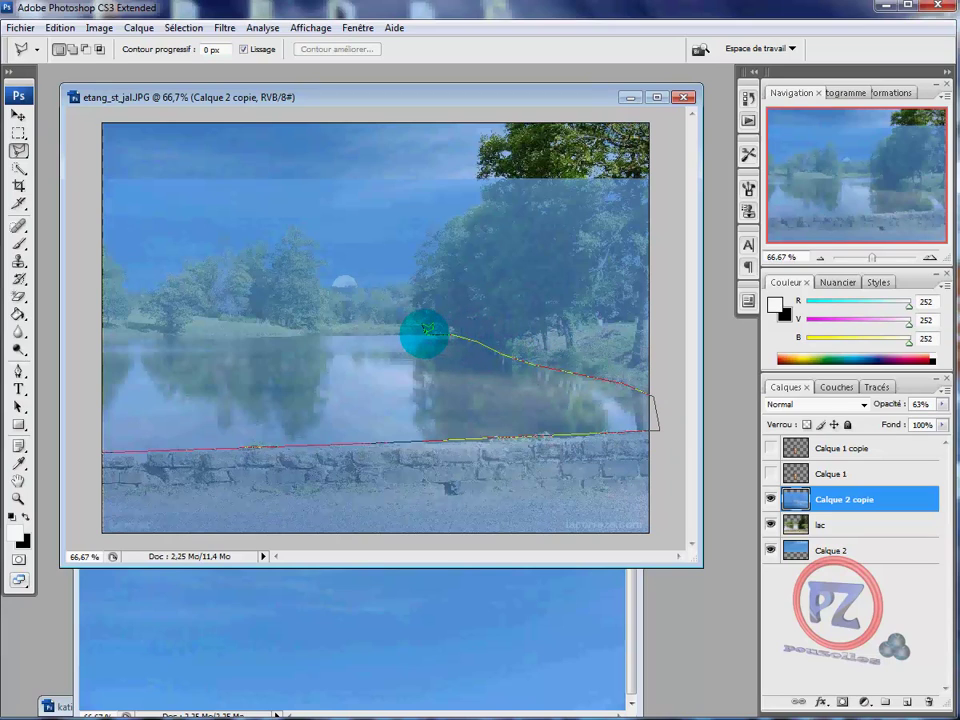
mouse_move(425, 330)
mouse_down()
mouse_move(88, 337)
mouse_move(82, 102)
mouse_move(229, 118)
mouse_move(493, 90)
mouse_move(651, 120)
mouse_move(662, 112)
mouse_move(673, 317)
mouse_move(658, 532)
mouse_move(574, 553)
mouse_move(101, 551)
mouse_move(84, 538)
mouse_move(94, 440)
mouse_move(104, 447)
mouse_up()
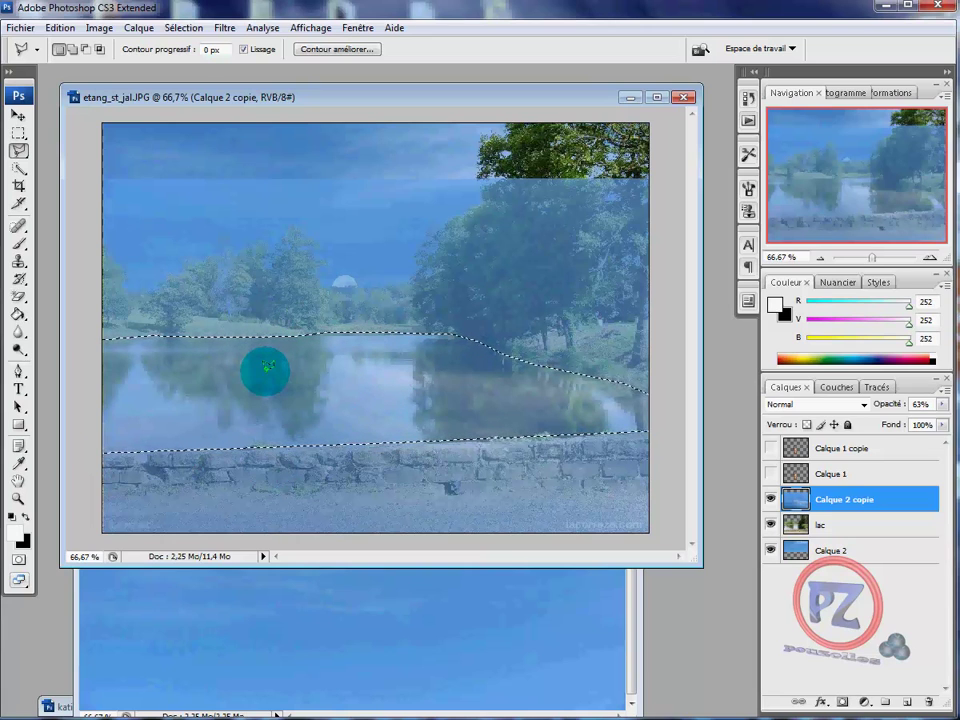
Invert the lake selection, delete Calque 2 copie outside the water, then deselect
click(184, 28)
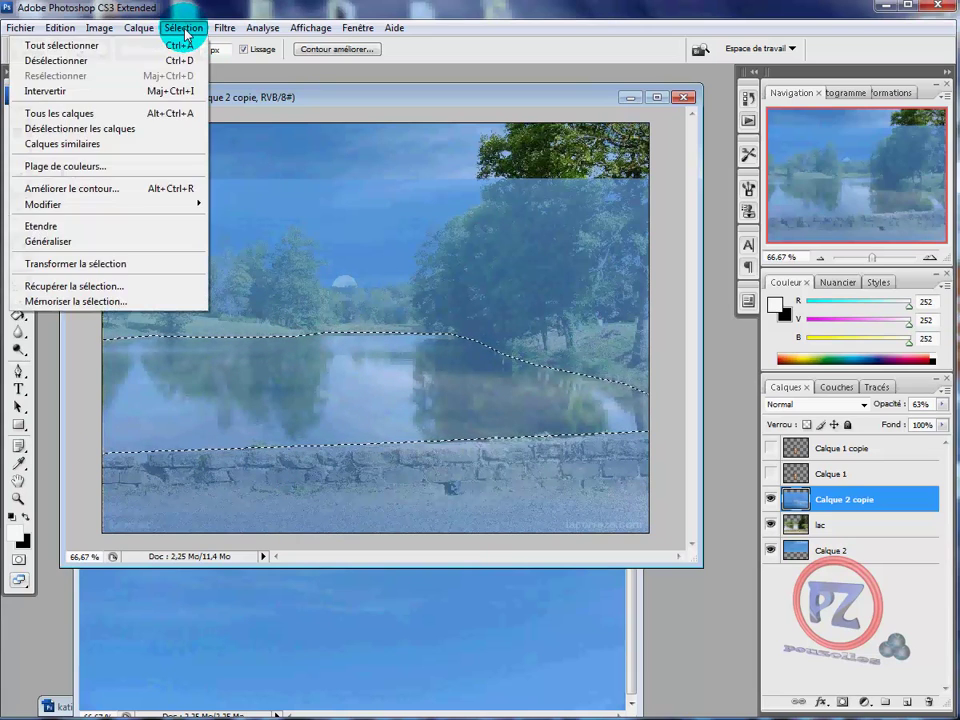
click(126, 91)
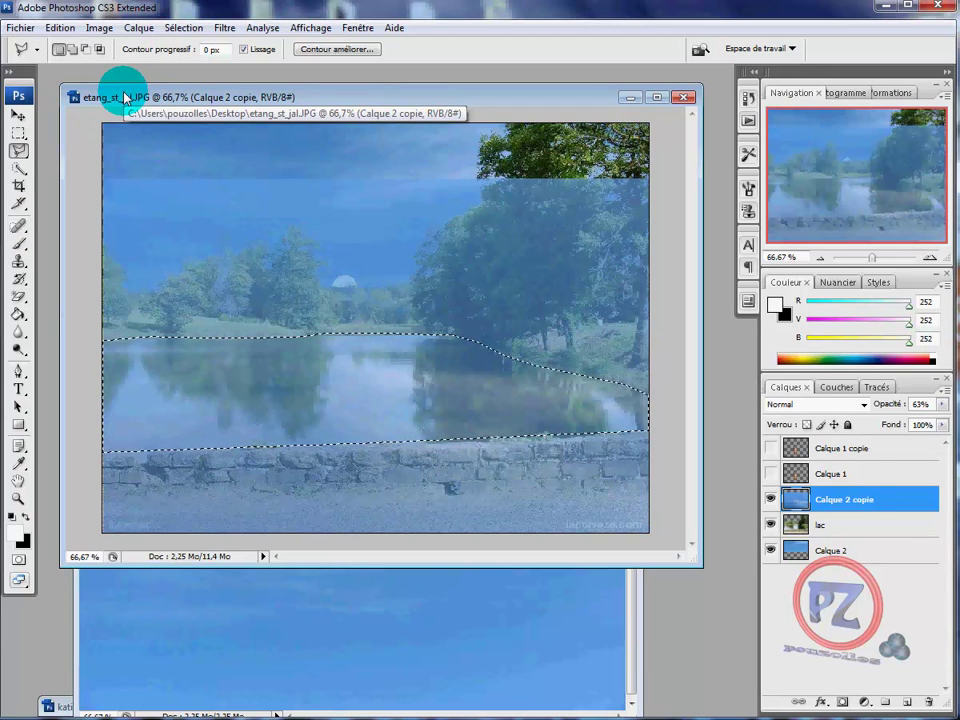
click(181, 28)
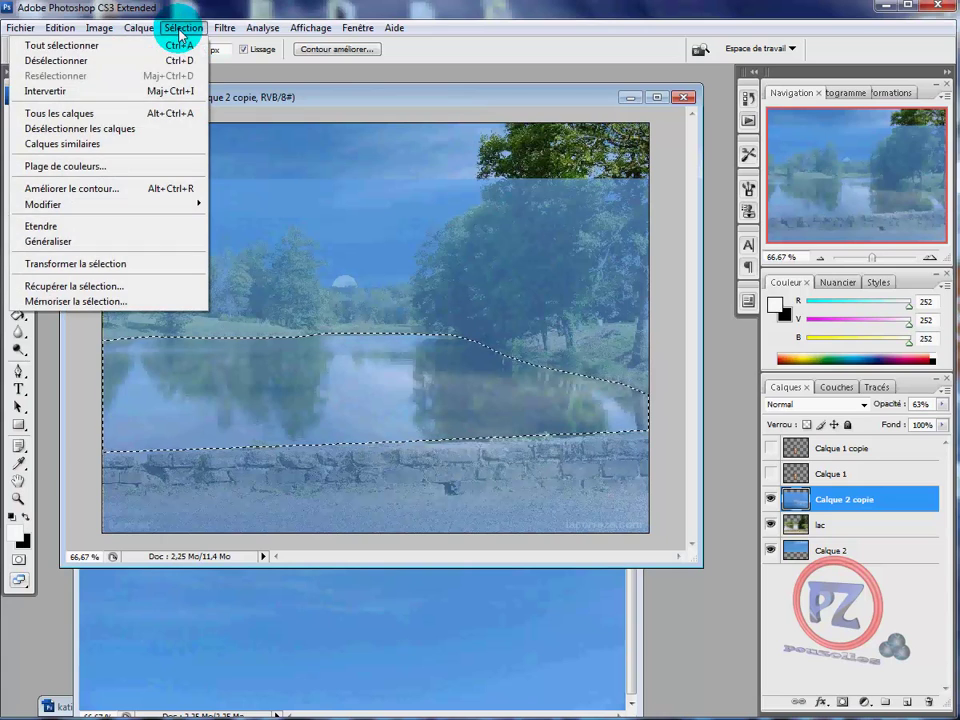
click(107, 91)
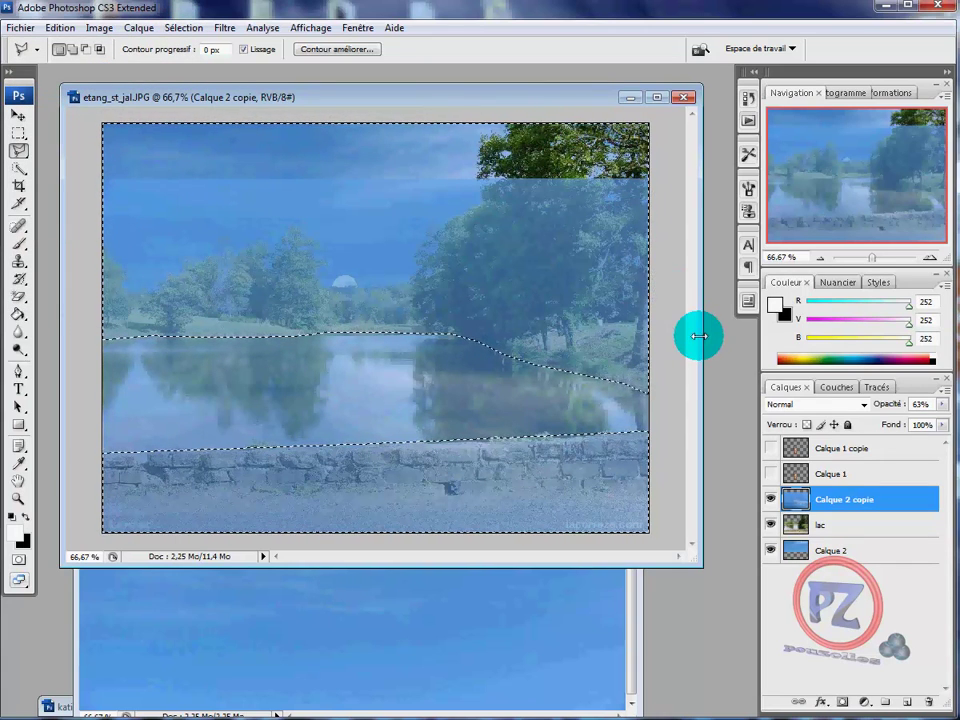
key(Delete)
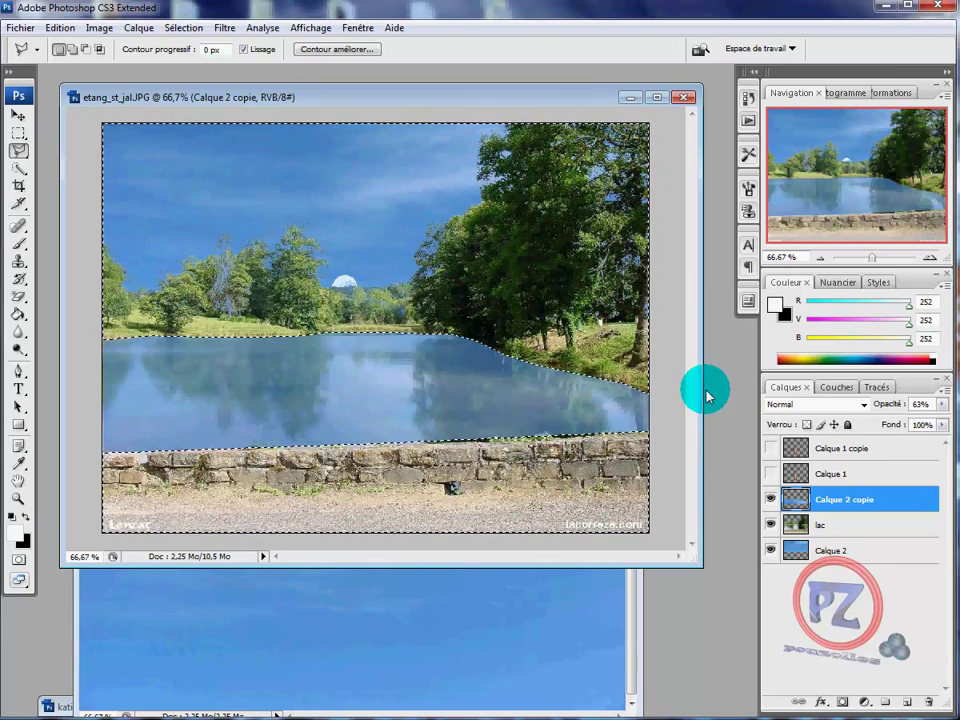
click(185, 28)
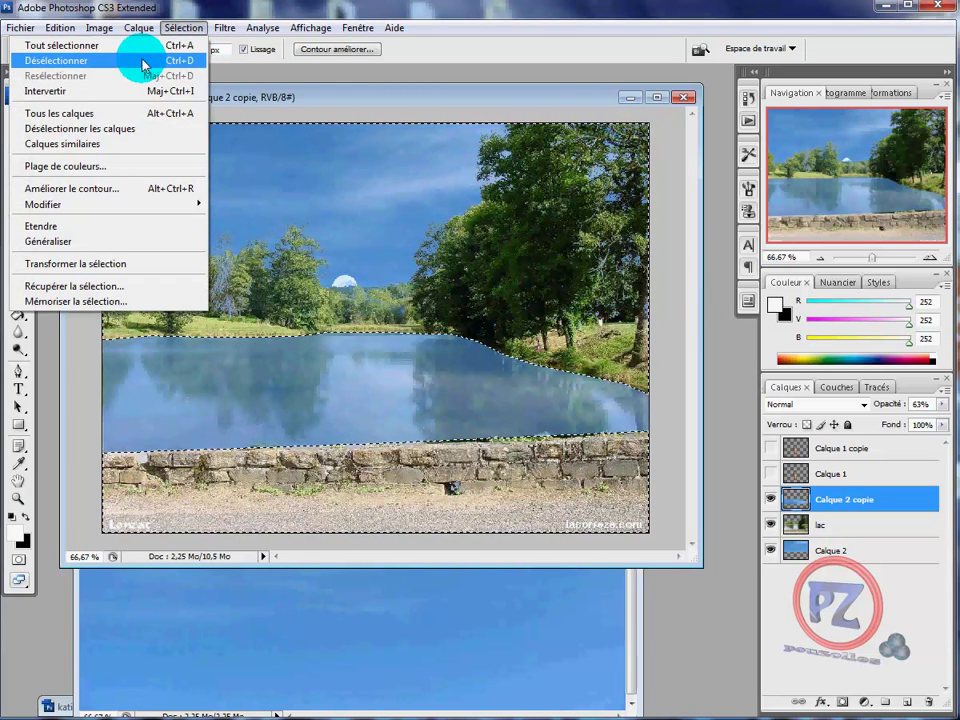
click(145, 62)
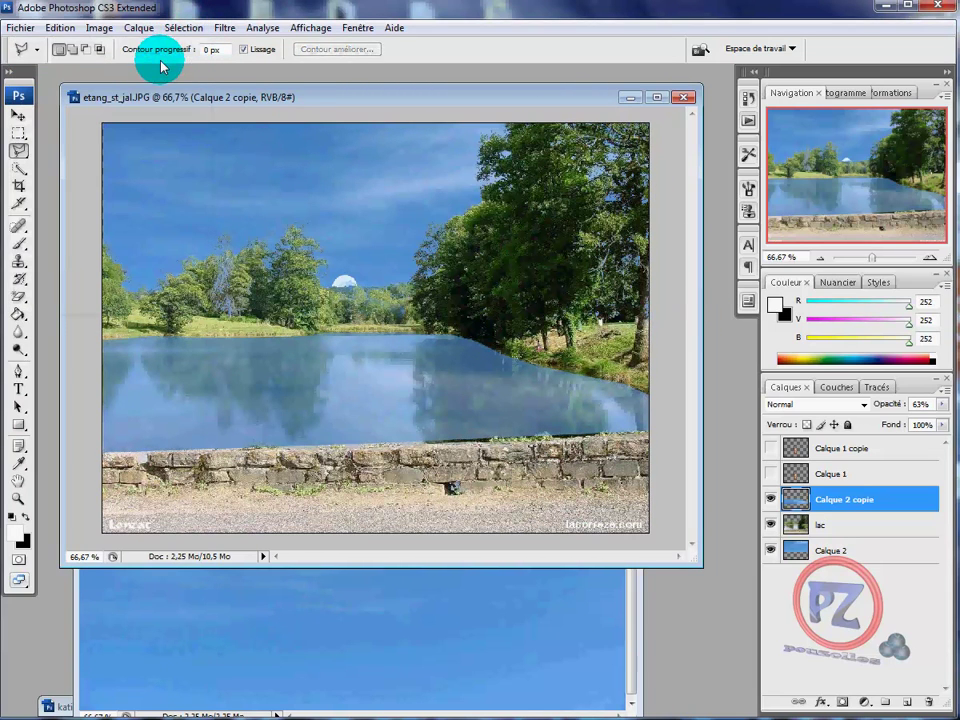
Set the lake layer's blend mode to Produit and make Calque 1 visible again
click(864, 405)
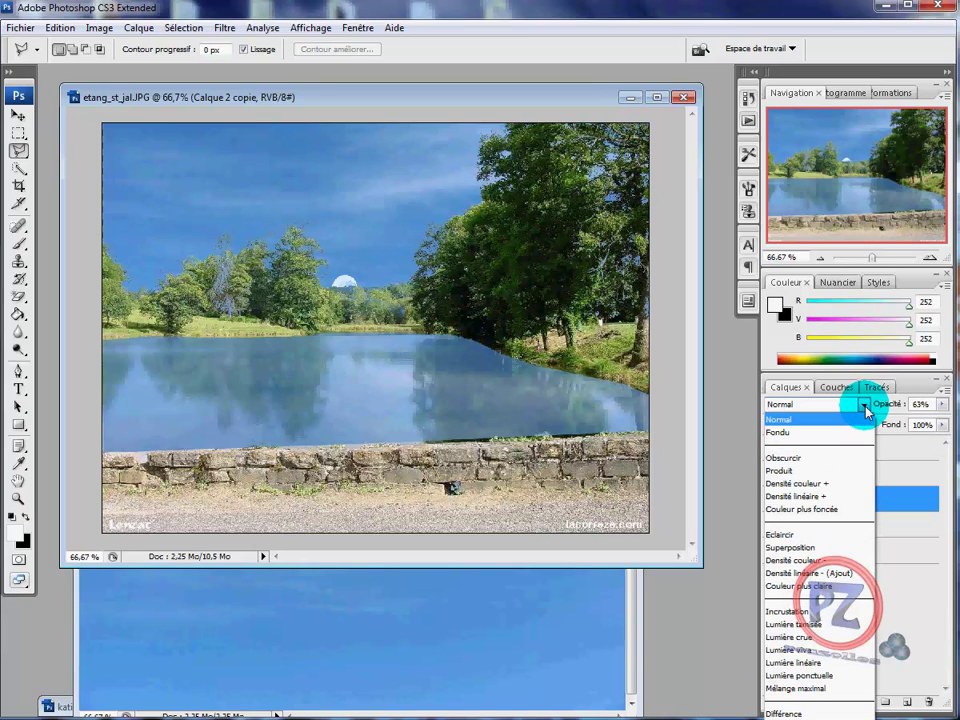
click(841, 471)
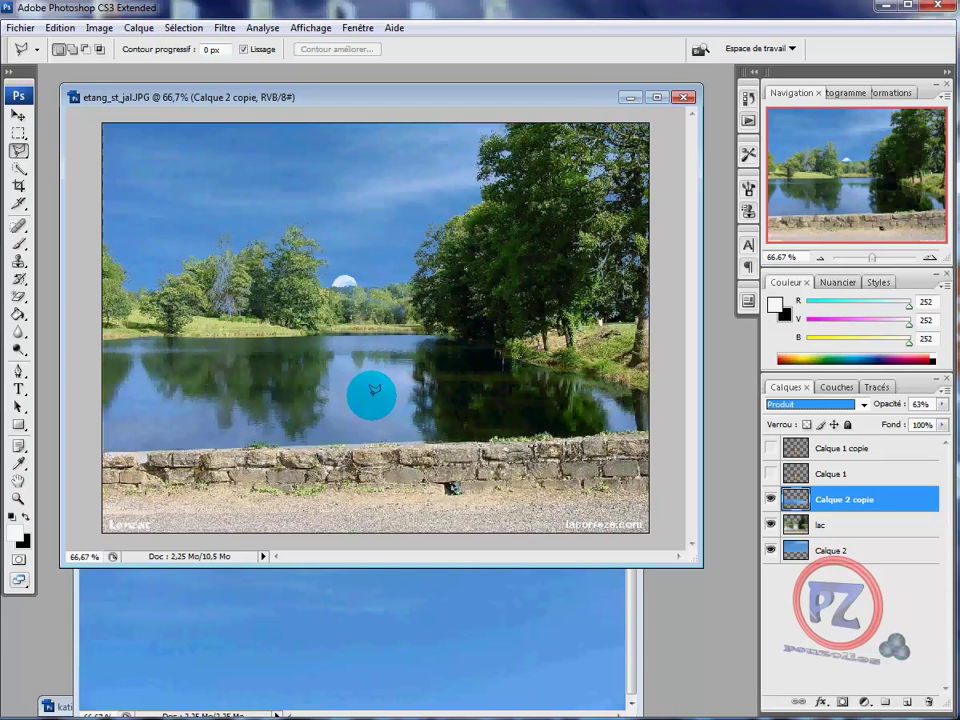
click(771, 474)
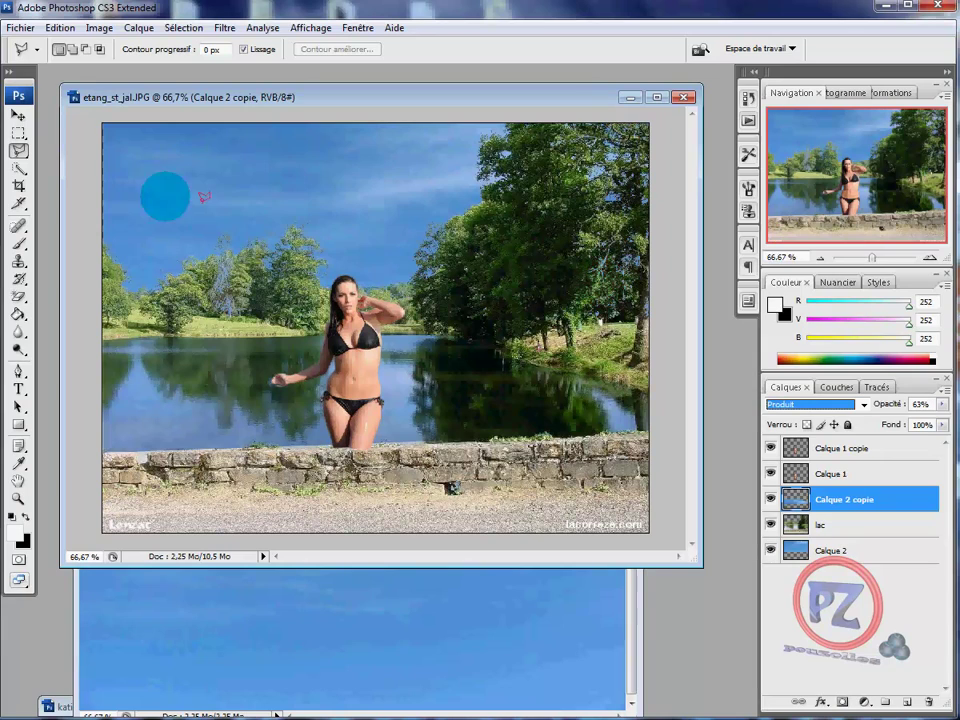
Zoom in on the woman's legs at the wall and select both Calque 1 layers
click(18, 498)
drag(255, 322, 490, 495)
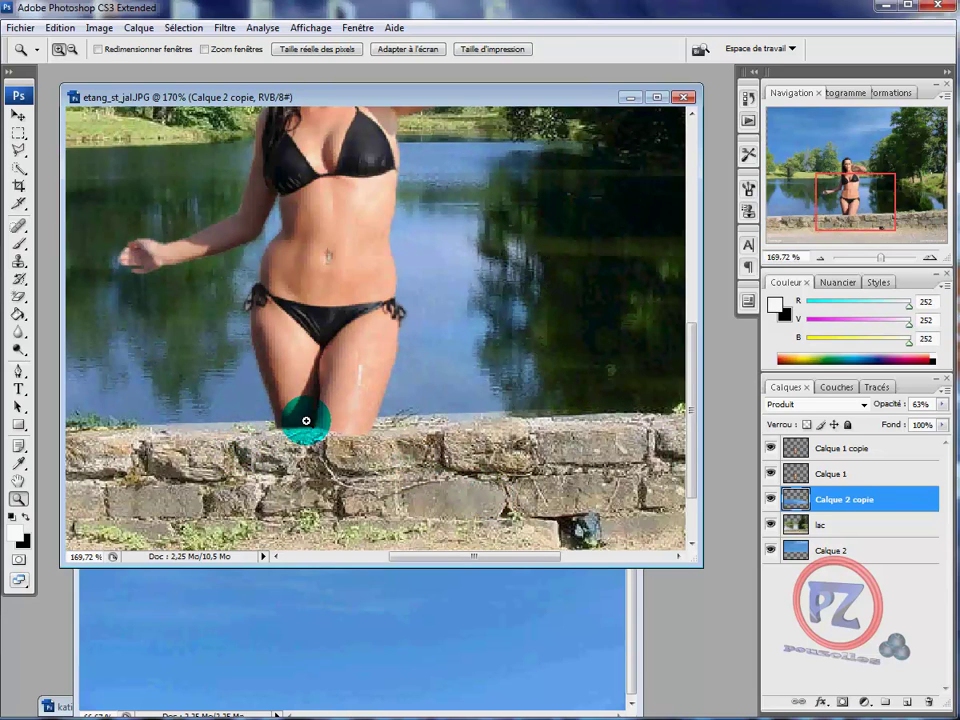
click(846, 476)
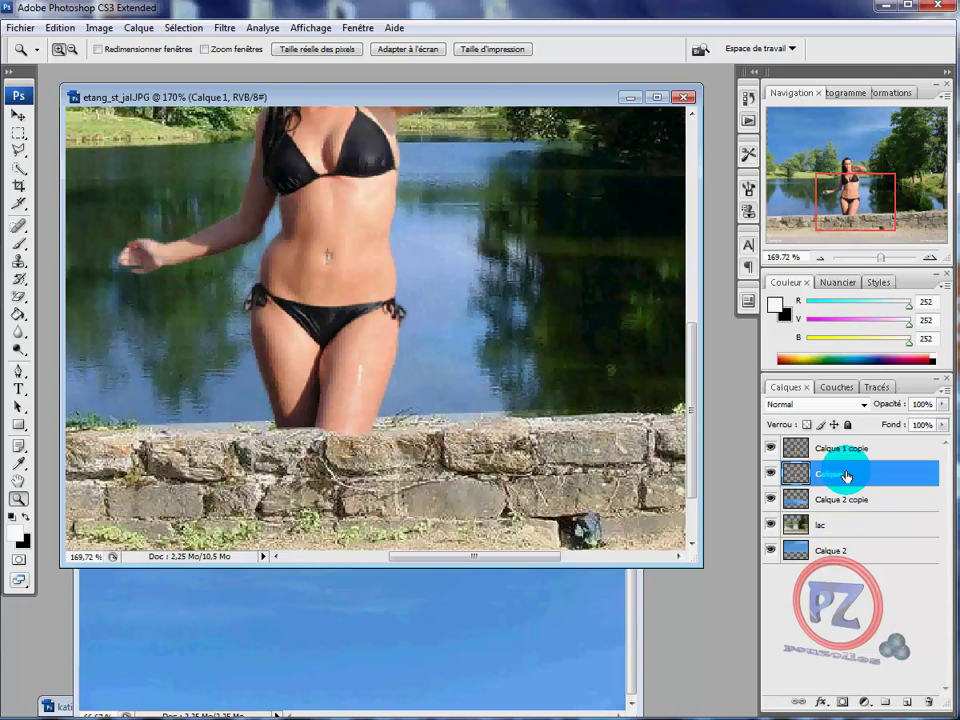
shift+click(860, 450)
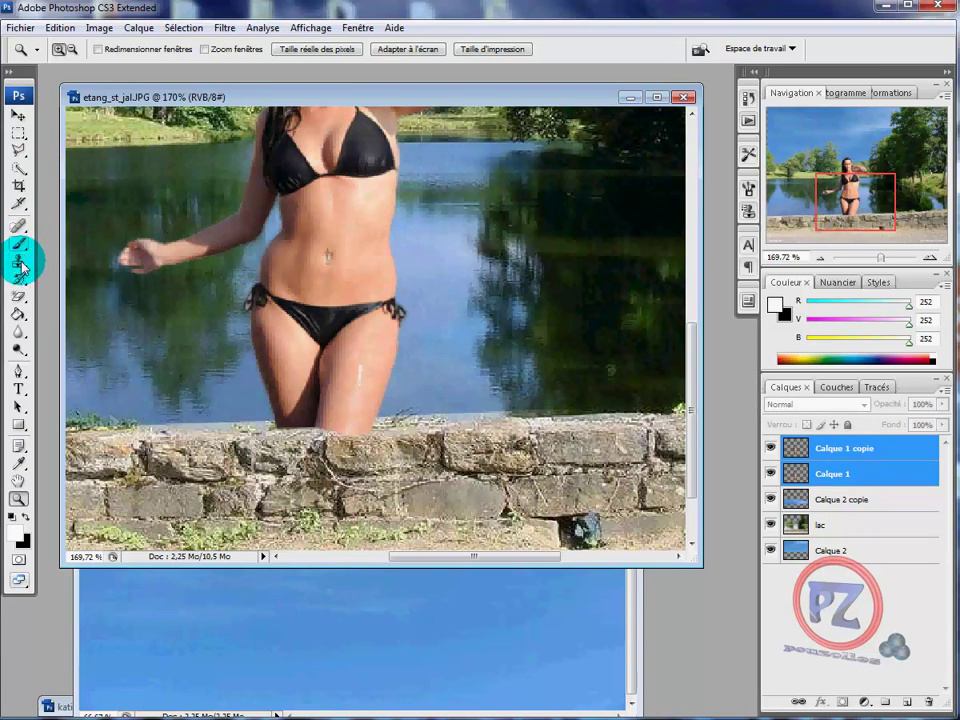
Try erasing at the legs with the Eraser and dismiss the resulting error
drag(19, 298, 40, 296)
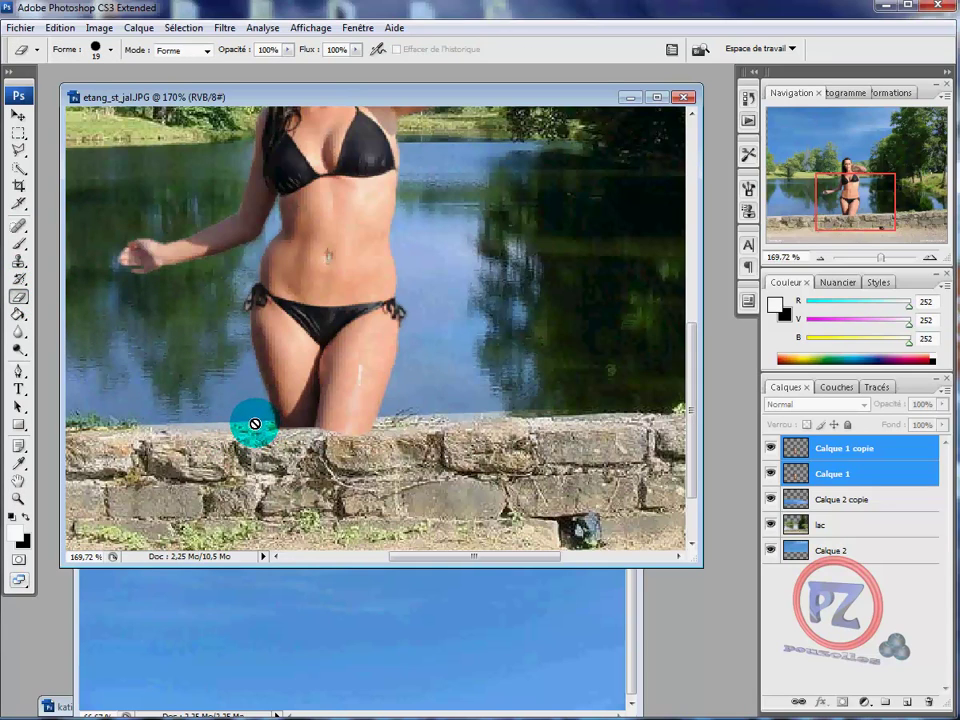
click(279, 426)
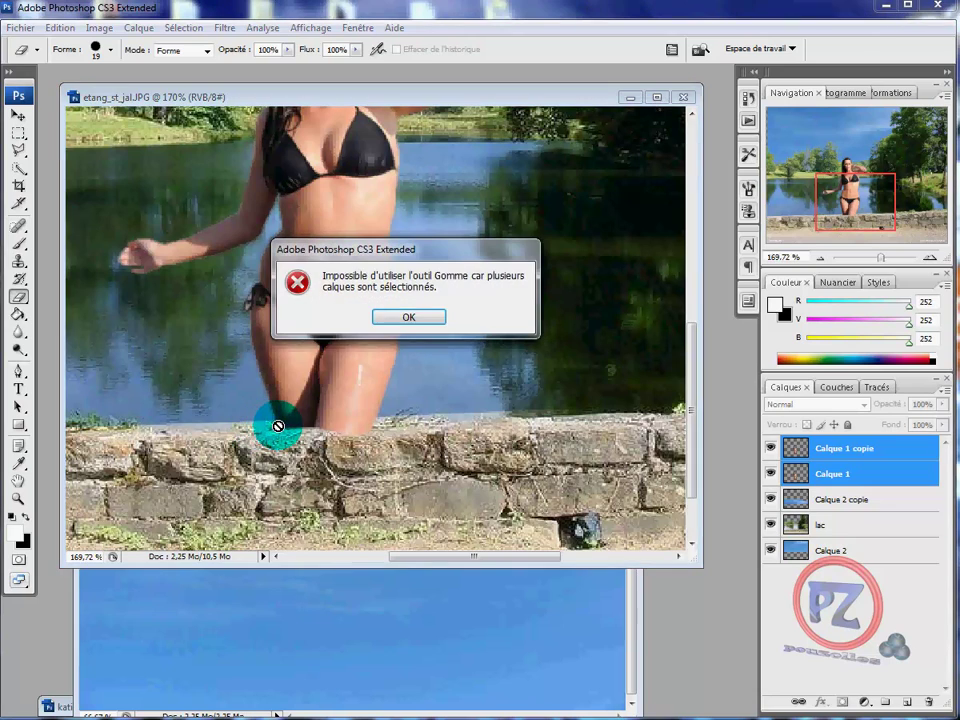
click(409, 318)
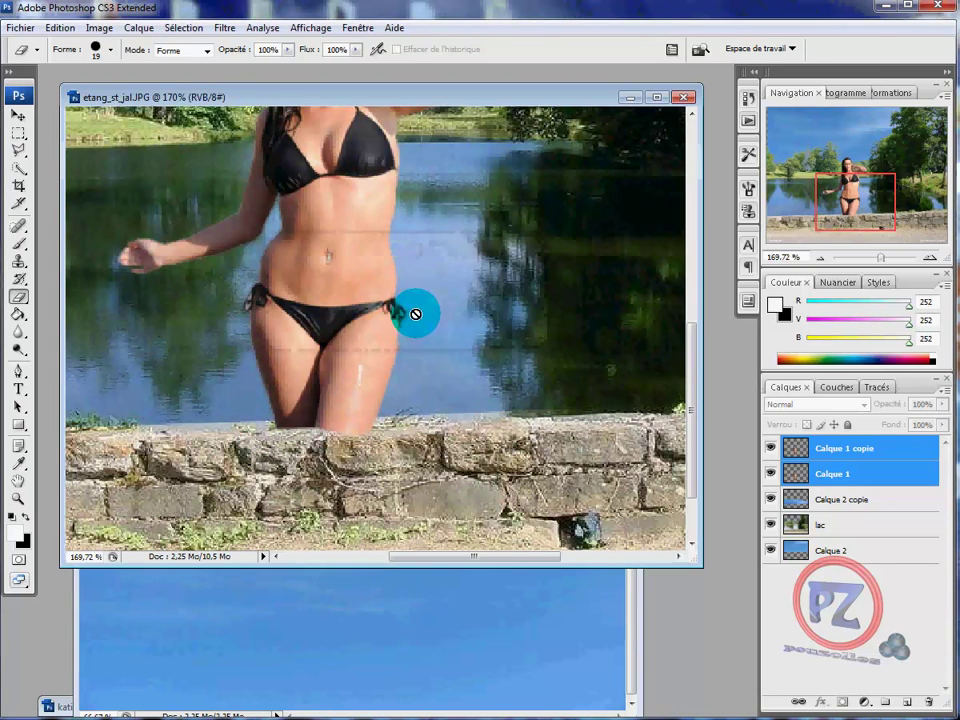
Merge Calque 1 copie into Calque 1 using Fusionner avec le calque inférieur
click(871, 450)
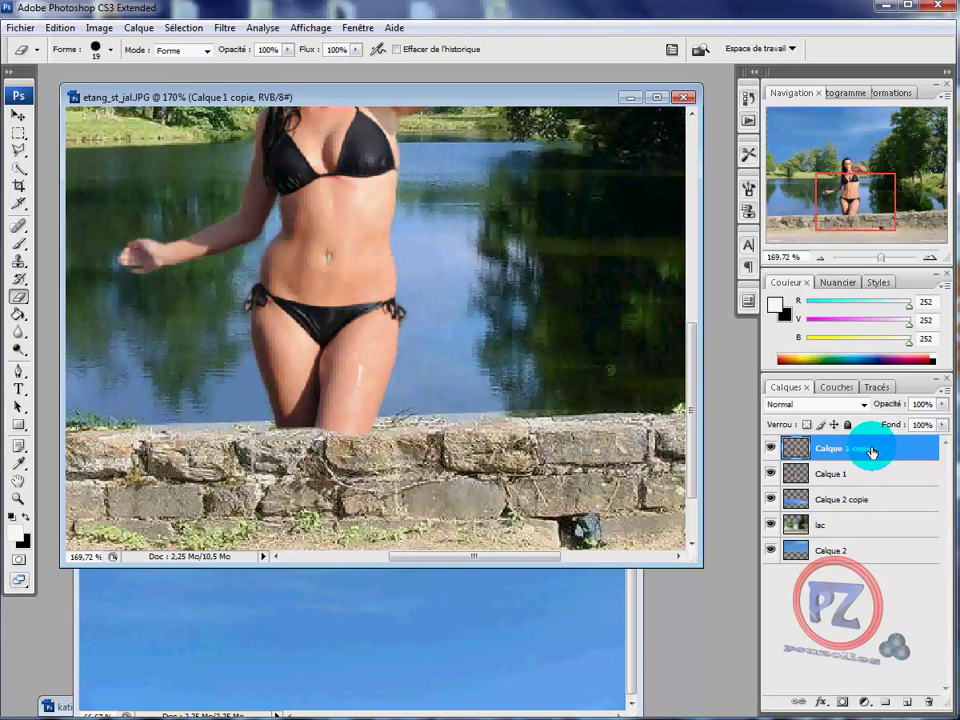
right_click(871, 450)
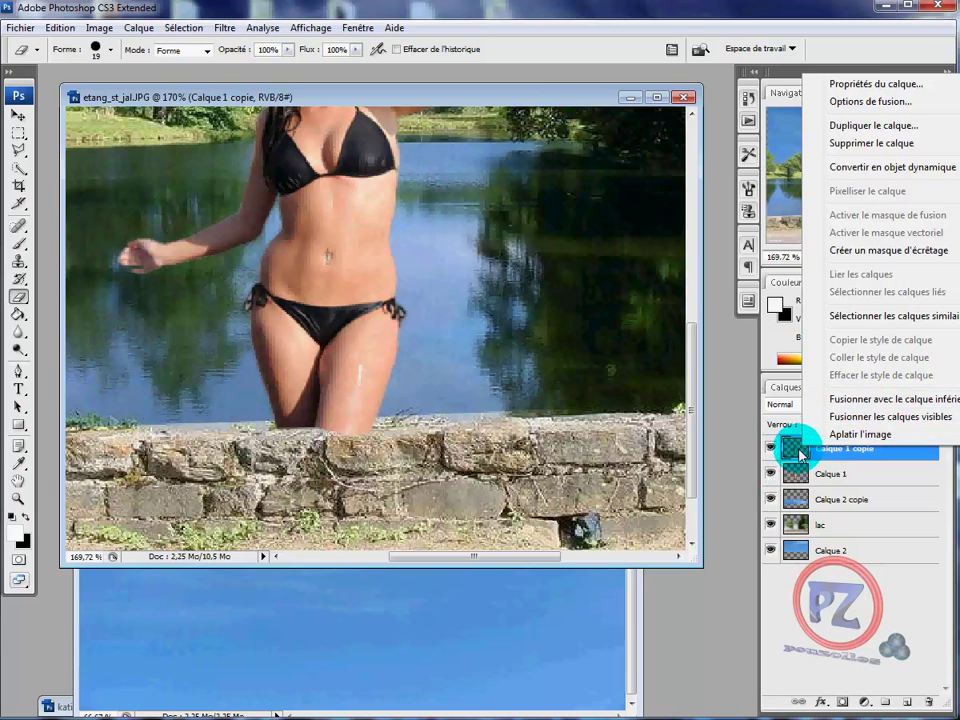
click(883, 402)
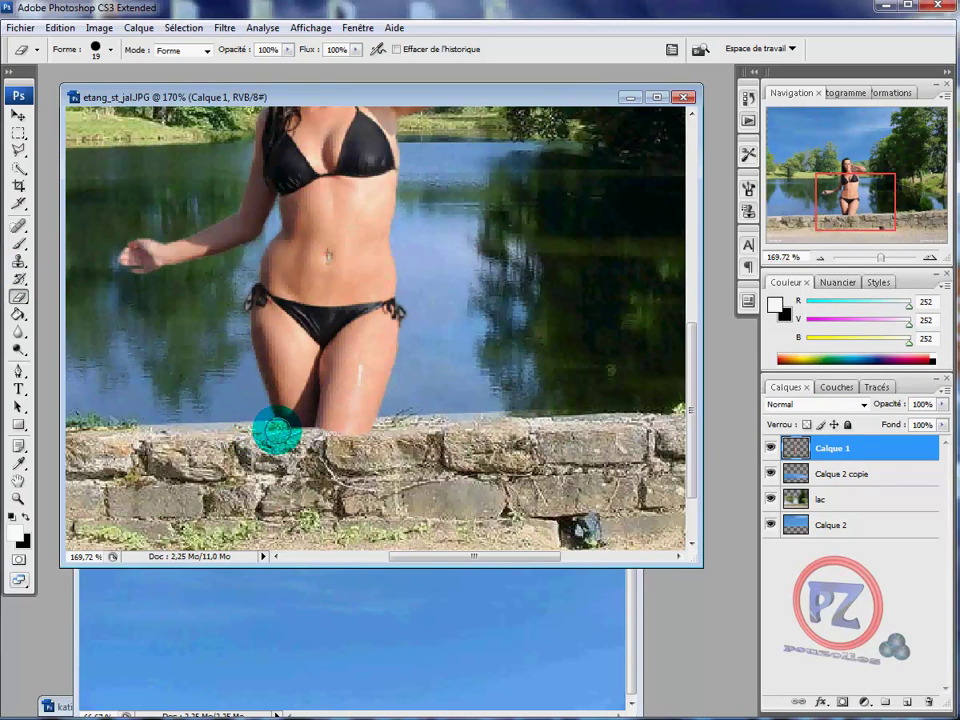
Erase the leg bottoms along the wall top, undoing one bad stroke with Annuler Gomme
mouse_move(177, 410)
mouse_down()
mouse_move(372, 432)
mouse_move(338, 430)
mouse_move(279, 404)
mouse_up()
click(100, 28)
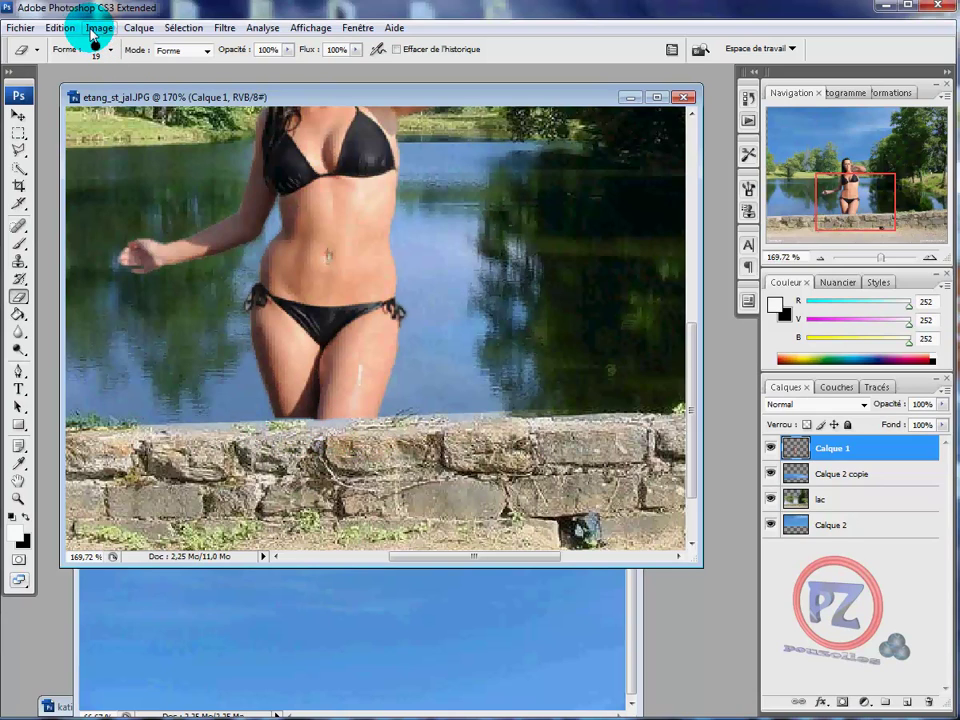
click(59, 28)
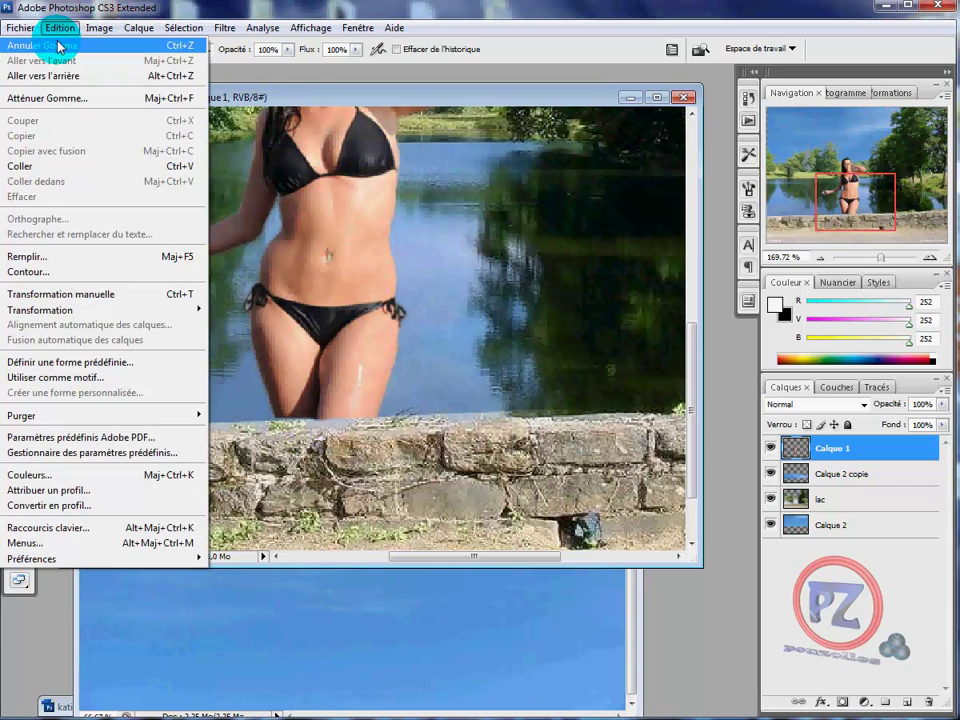
click(42, 45)
drag(274, 420, 270, 432)
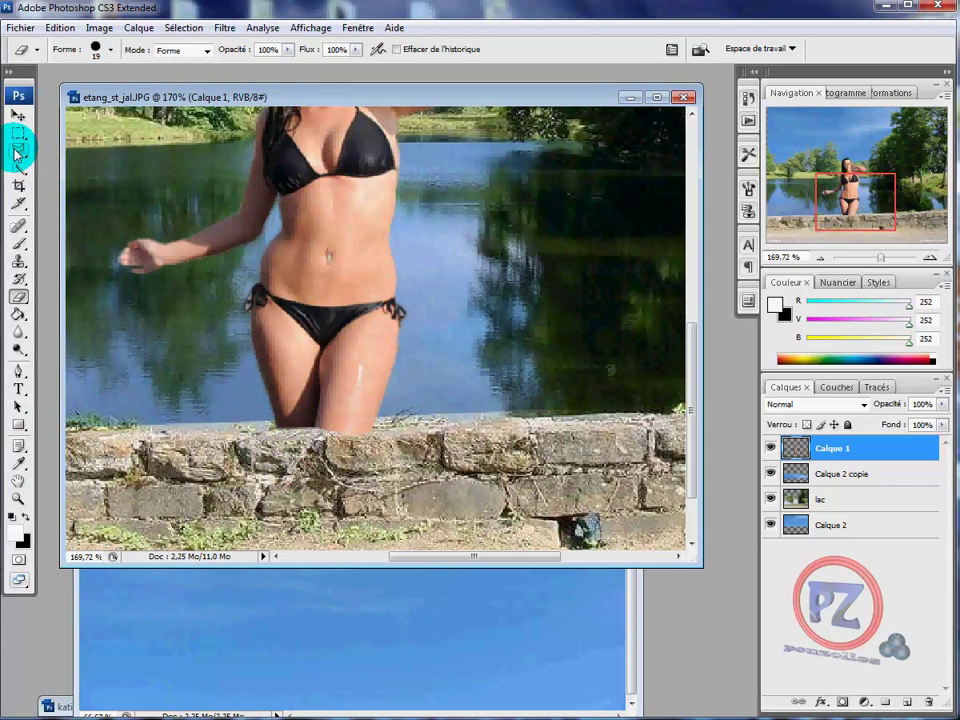
Lasso-select a thin strip of wall top beneath the legs for confined erasing
click(17, 151)
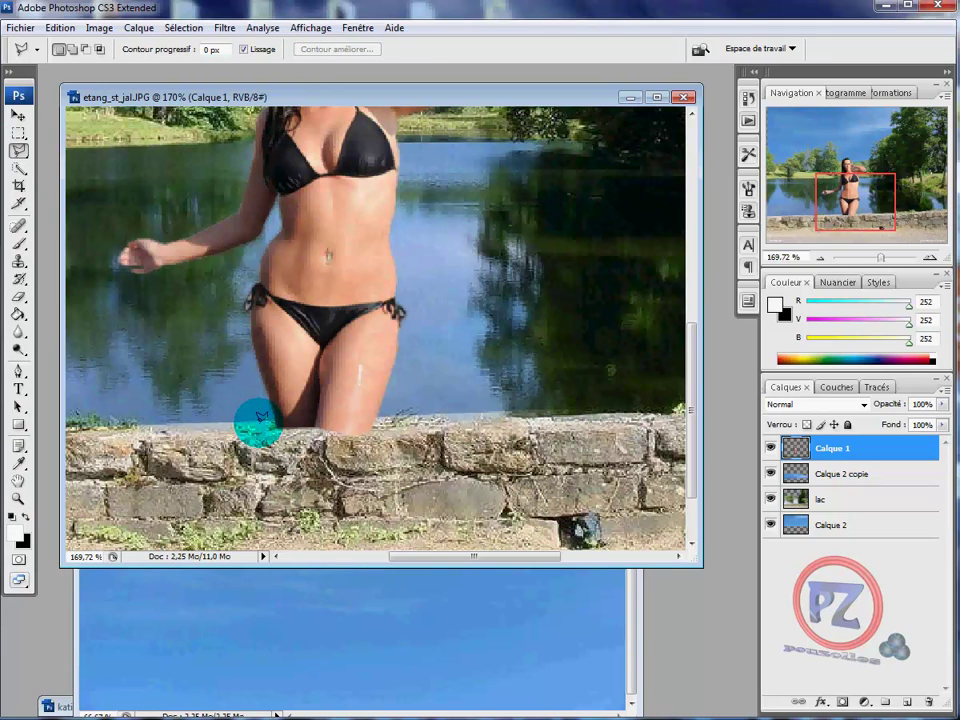
mouse_move(255, 418)
mouse_down()
mouse_move(377, 407)
mouse_move(378, 446)
mouse_move(265, 457)
mouse_move(252, 424)
mouse_up()
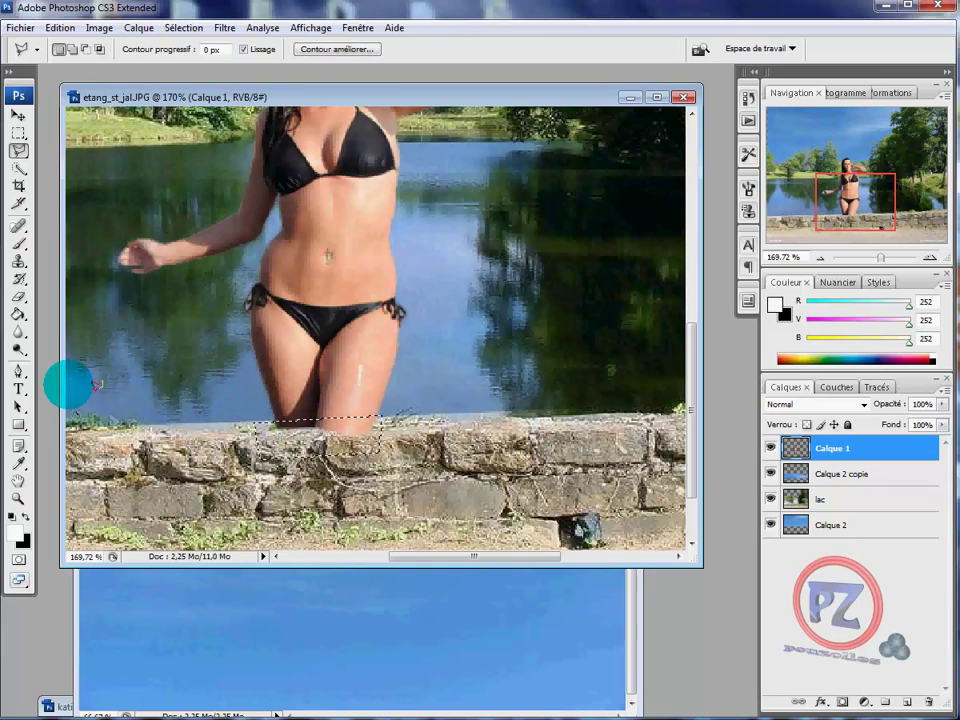
click(18, 297)
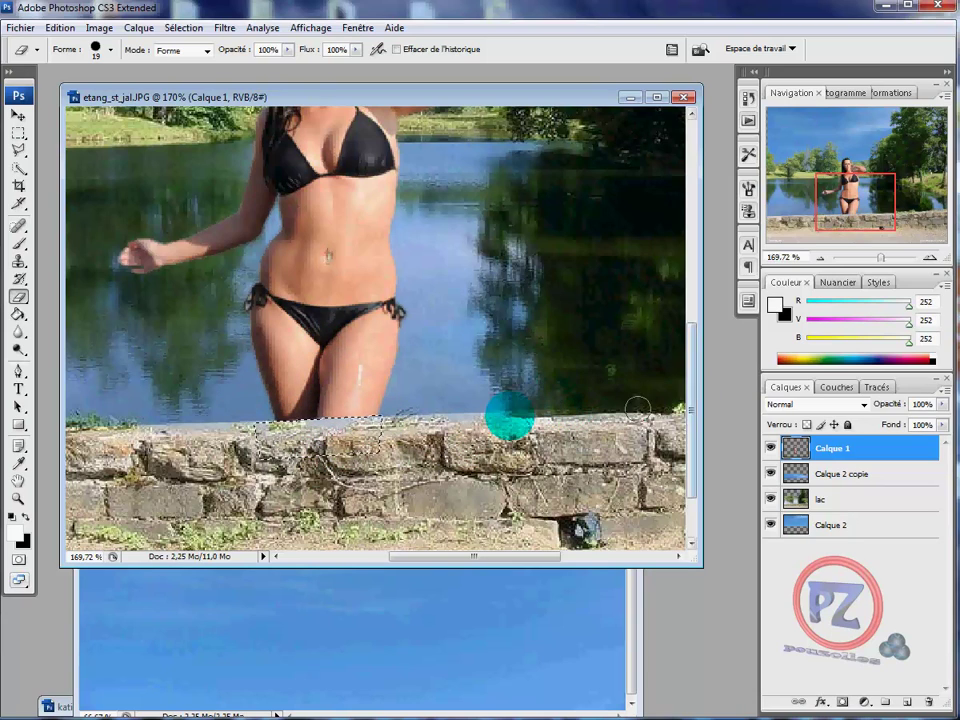
Deselect the wall strip and zoom out to 66.67% to see the whole composite
click(184, 28)
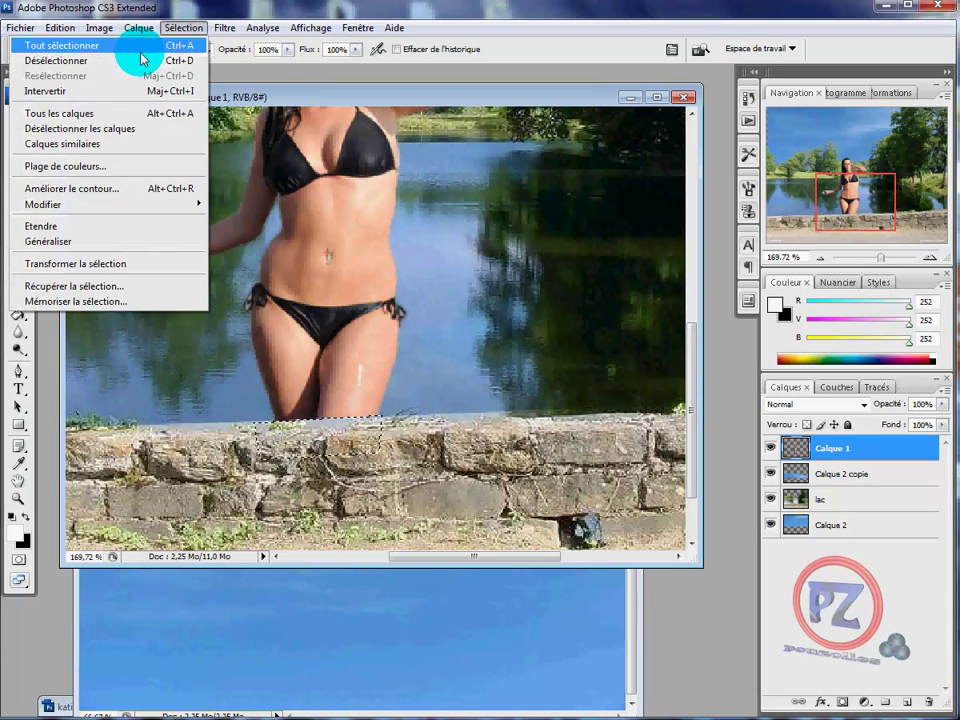
click(143, 60)
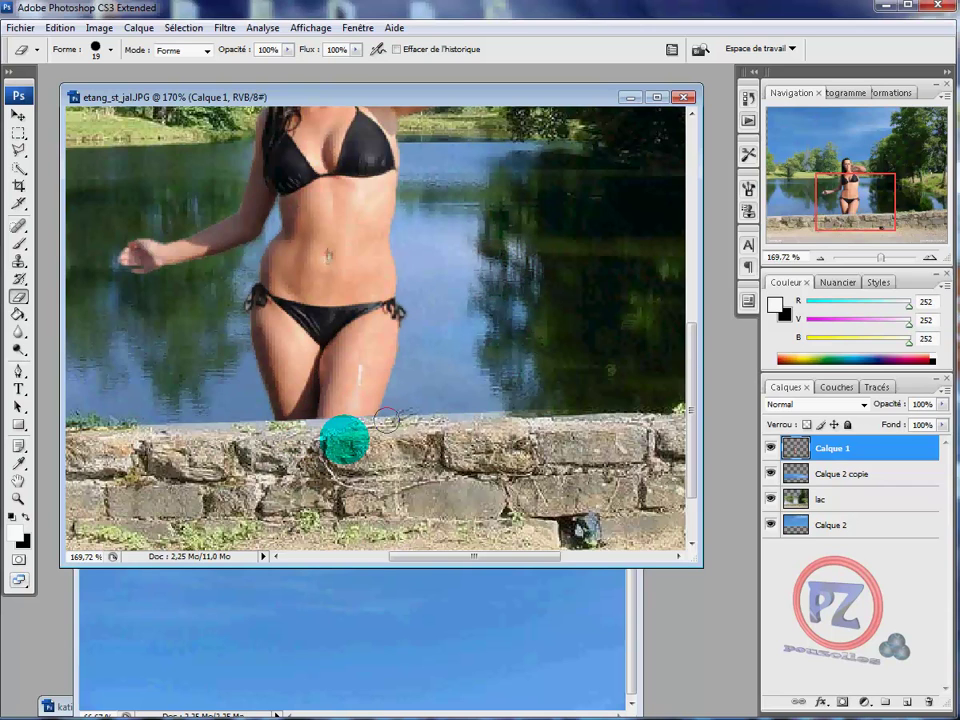
click(823, 260)
click(823, 260)
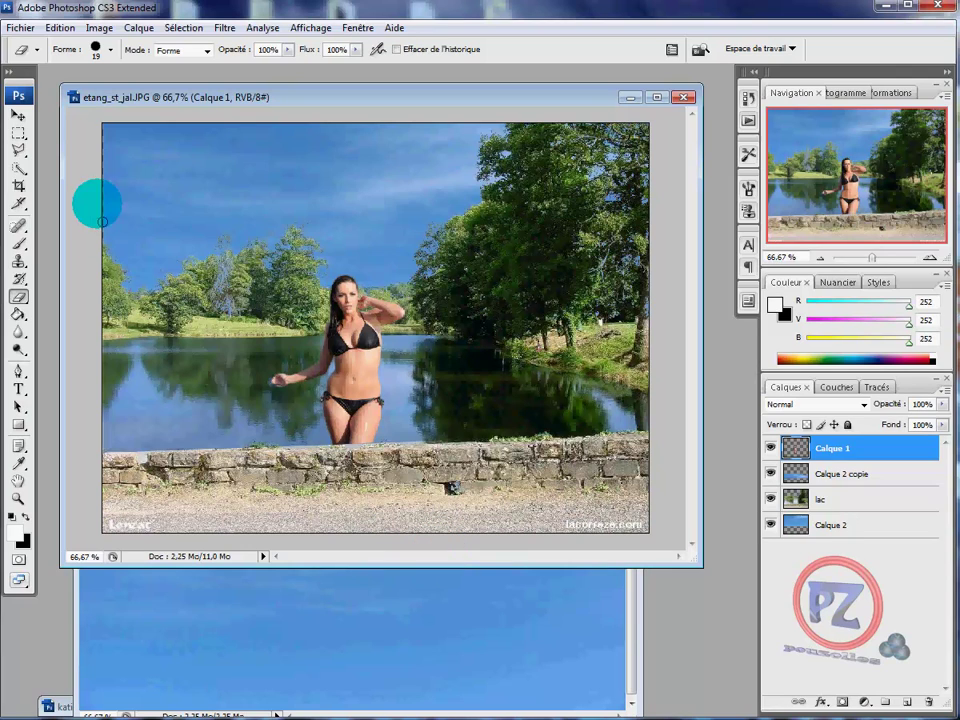
click(19, 117)
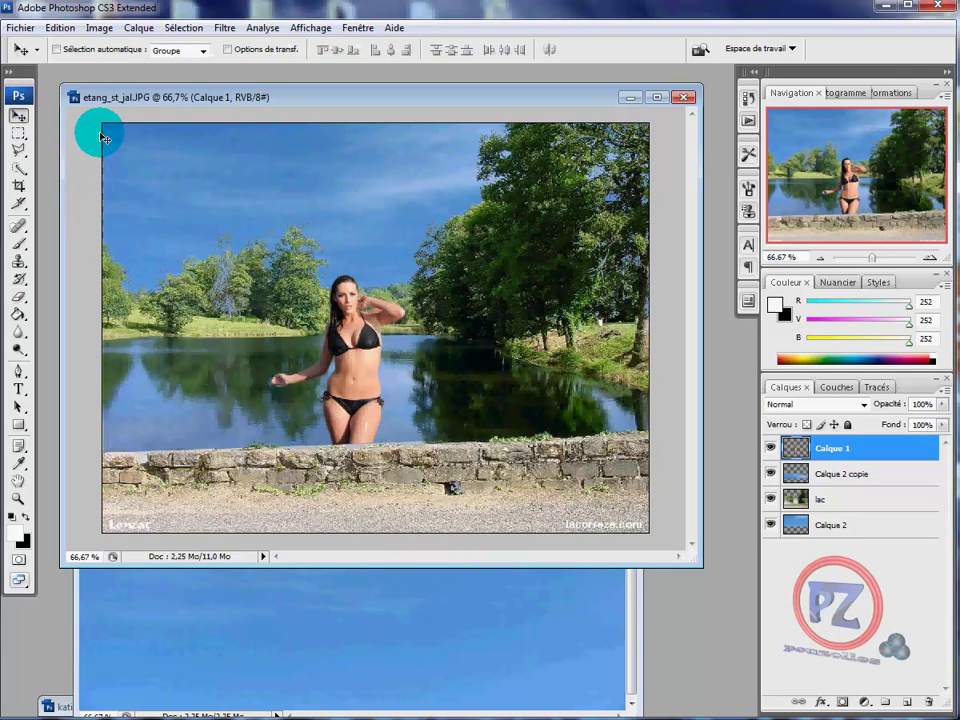
mouse_move(106, 154)
mouse_down()
mouse_move(106, 166)
mouse_move(864, 481)
mouse_move(858, 527)
mouse_up()
click(856, 530)
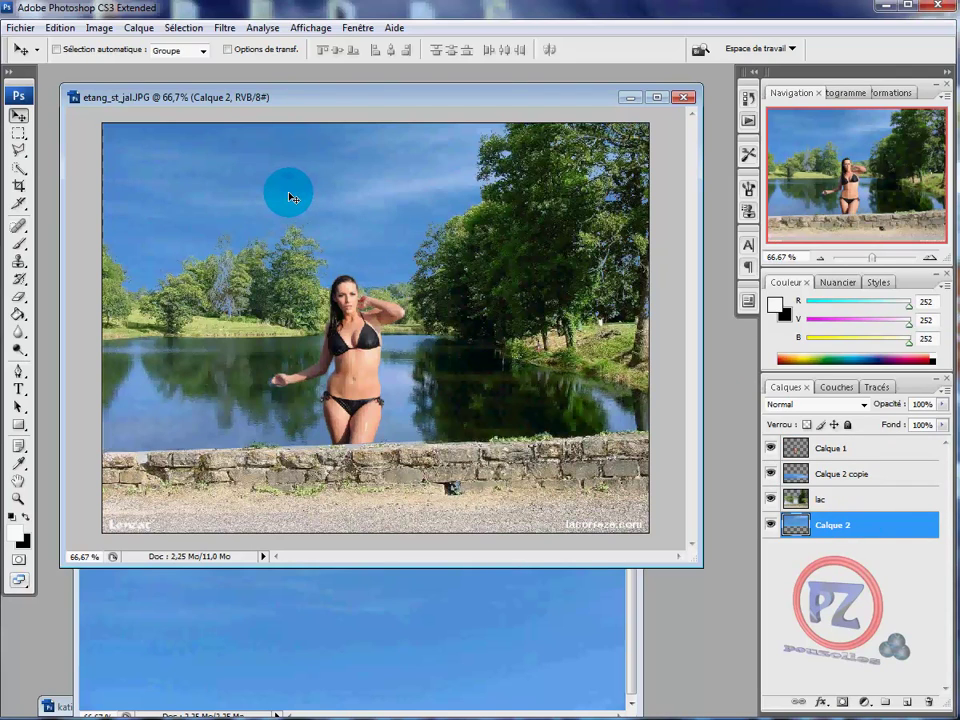
drag(286, 196, 383, 199)
drag(429, 482, 432, 519)
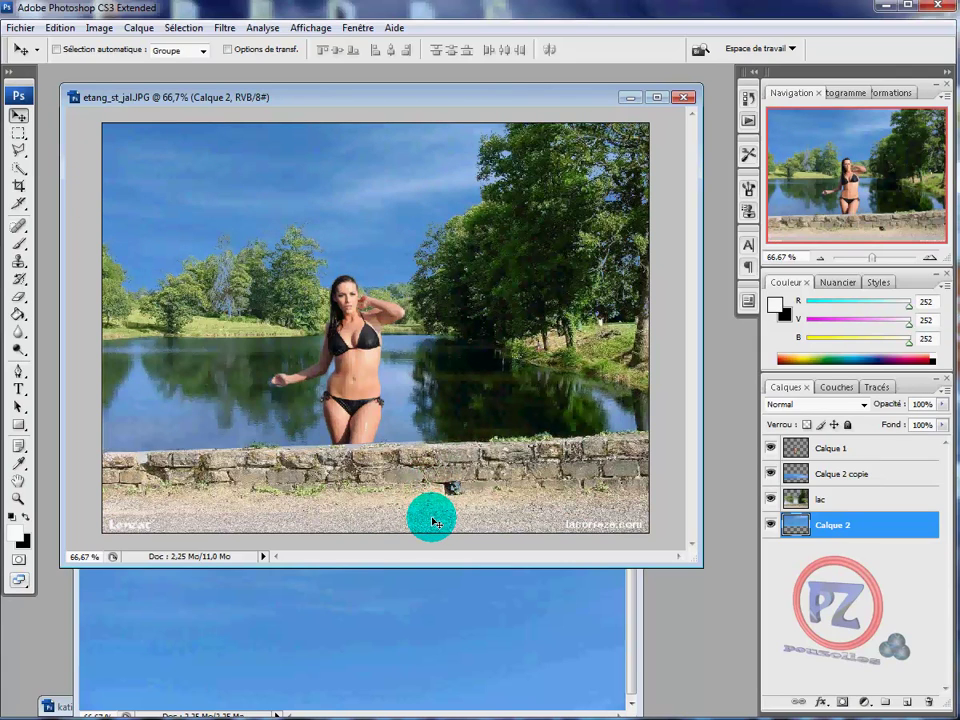
drag(432, 519, 535, 511)
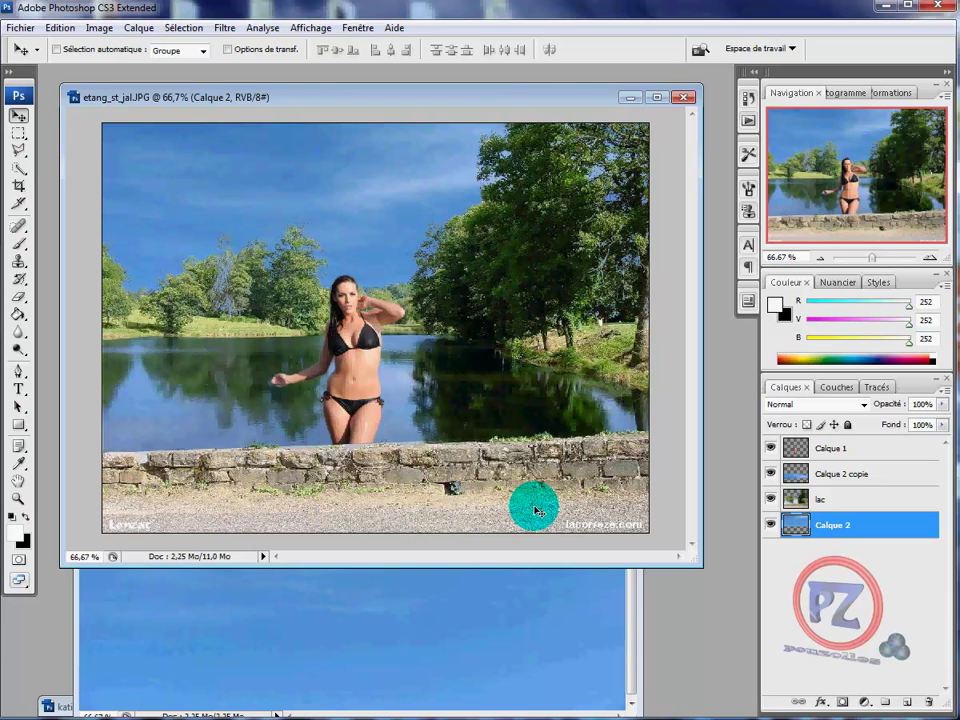
mouse_move(535, 511)
mouse_down()
mouse_move(553, 497)
mouse_move(617, 489)
mouse_move(531, 372)
mouse_move(300, 418)
mouse_move(288, 452)
mouse_move(369, 439)
mouse_move(666, 284)
mouse_move(445, 160)
mouse_move(407, 261)
mouse_move(622, 362)
mouse_move(386, 489)
mouse_move(456, 521)
mouse_move(430, 560)
mouse_up()
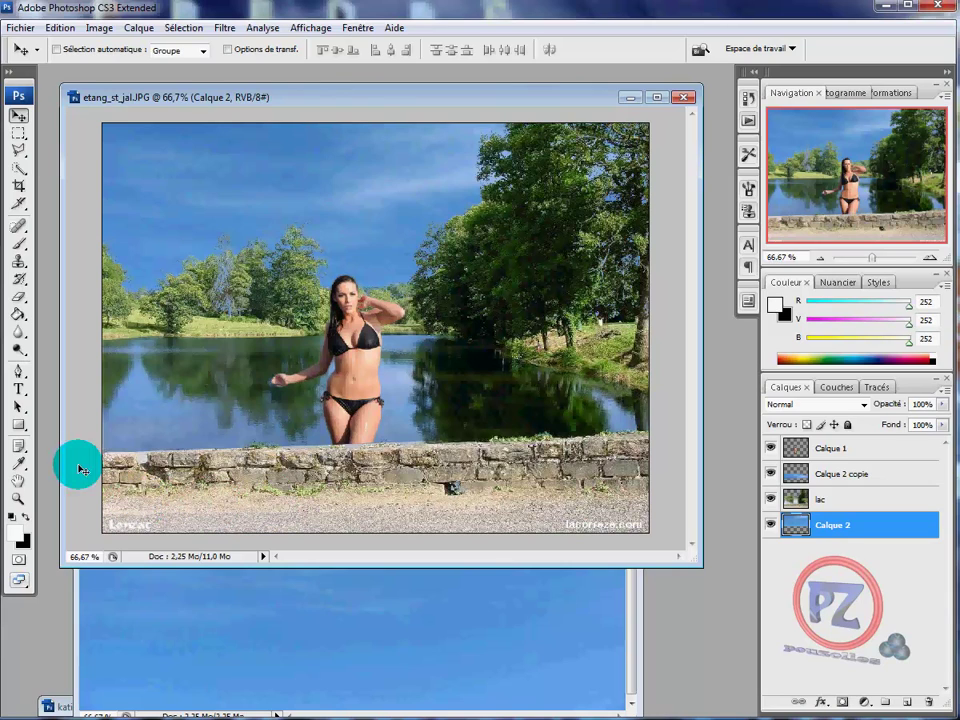
Place a 30 pt text box on the gravel below the wall and highlight the typed line
click(18, 390)
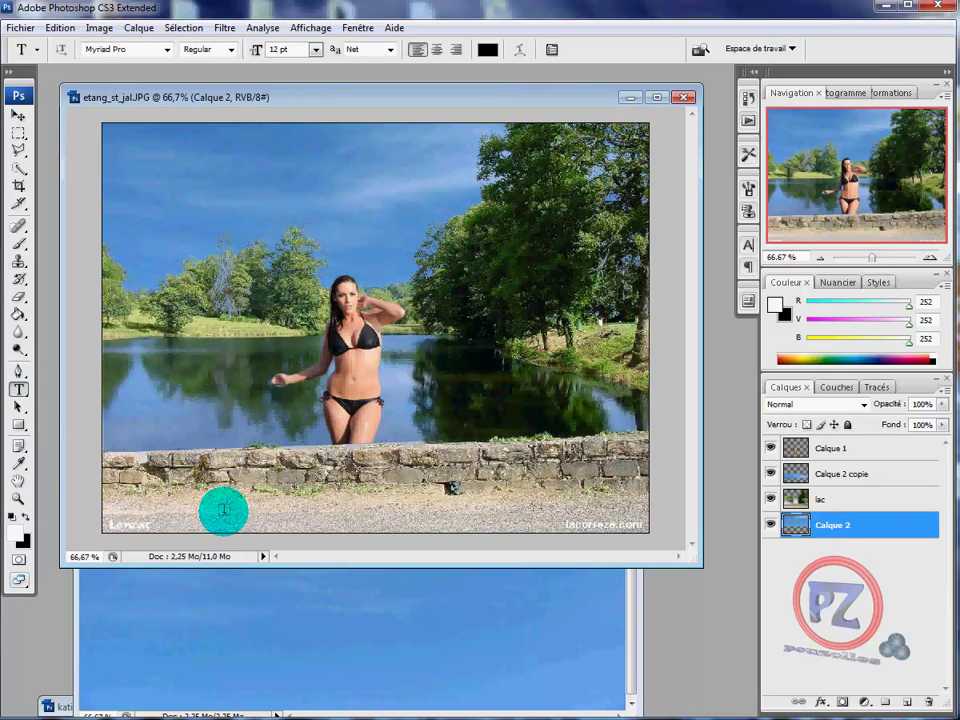
click(222, 511)
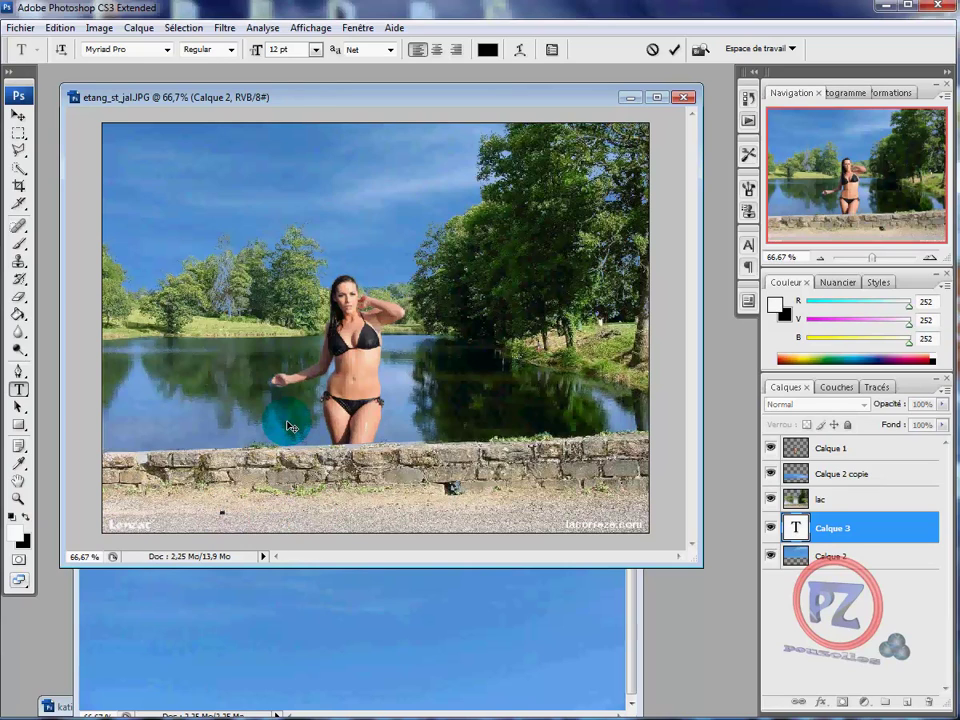
click(315, 49)
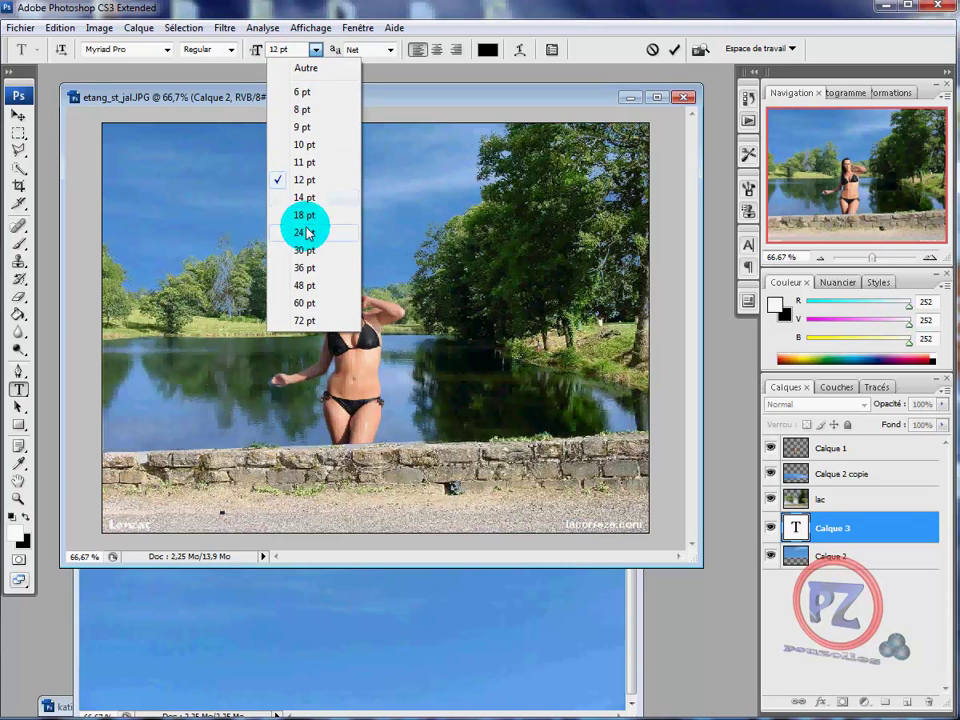
click(302, 250)
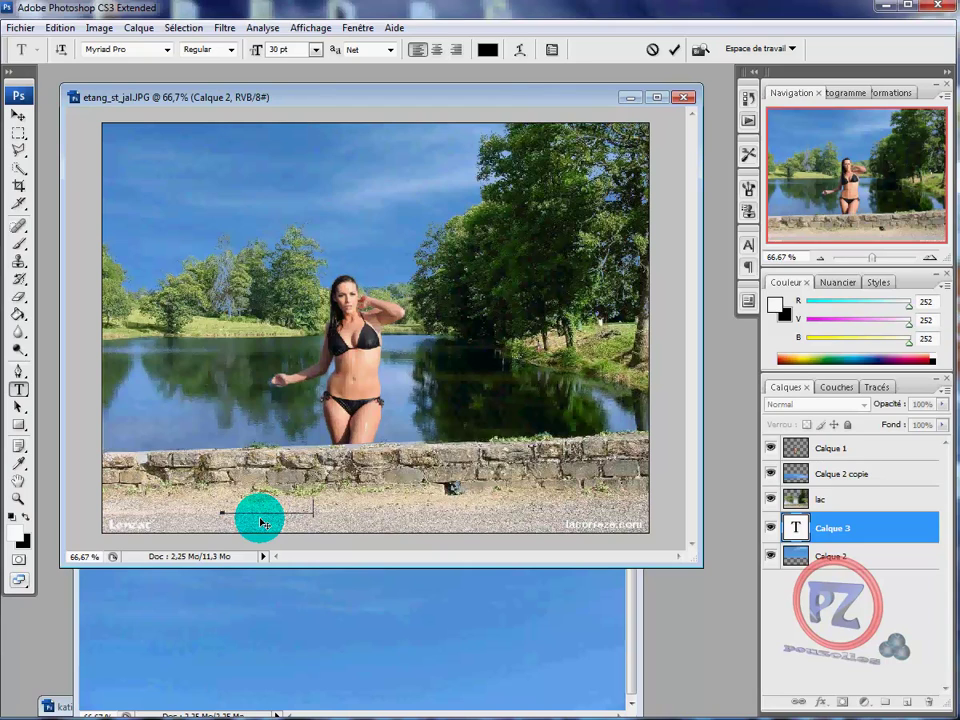
mouse_move(257, 520)
mouse_down()
mouse_move(328, 508)
mouse_move(222, 508)
mouse_up()
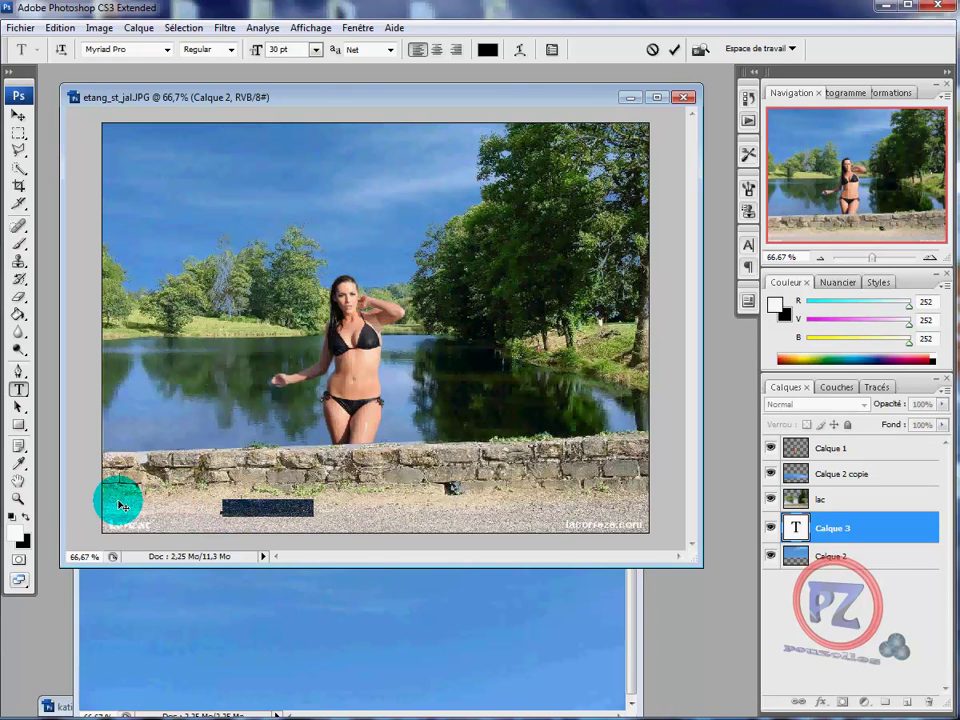
Turn the 'vacance 2012' text black at 60 pt, commit it, and drag its layer to the top
click(18, 516)
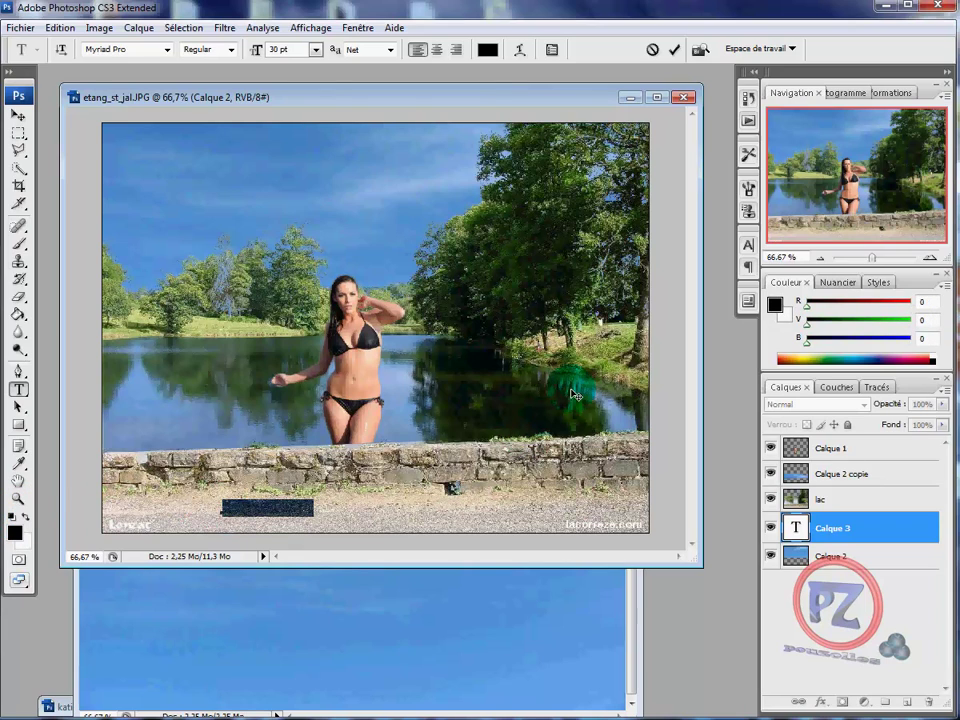
click(315, 50)
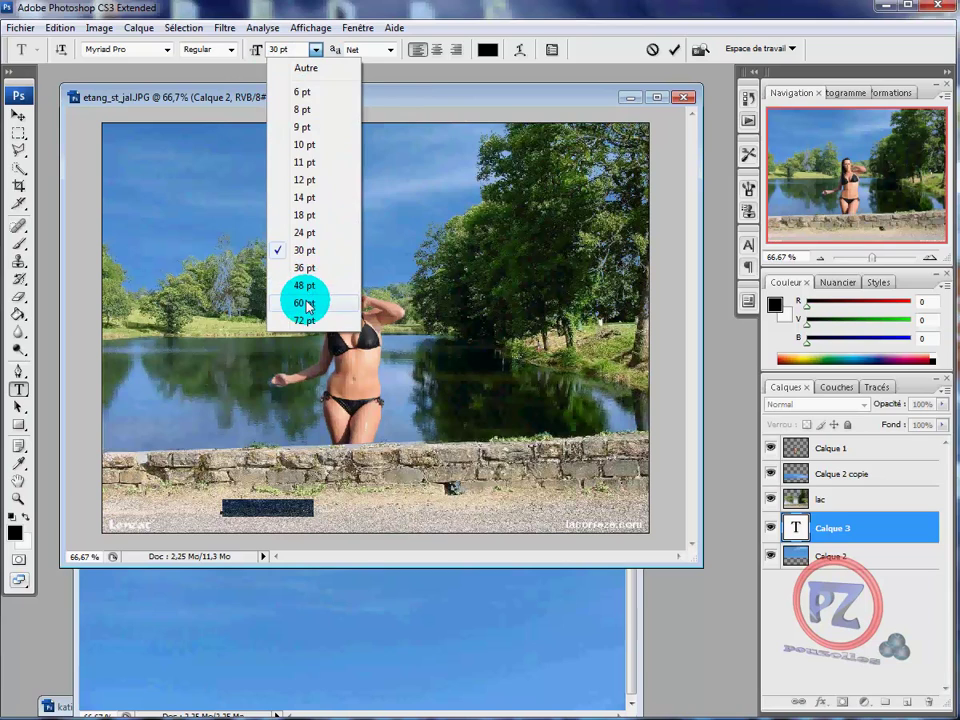
click(307, 305)
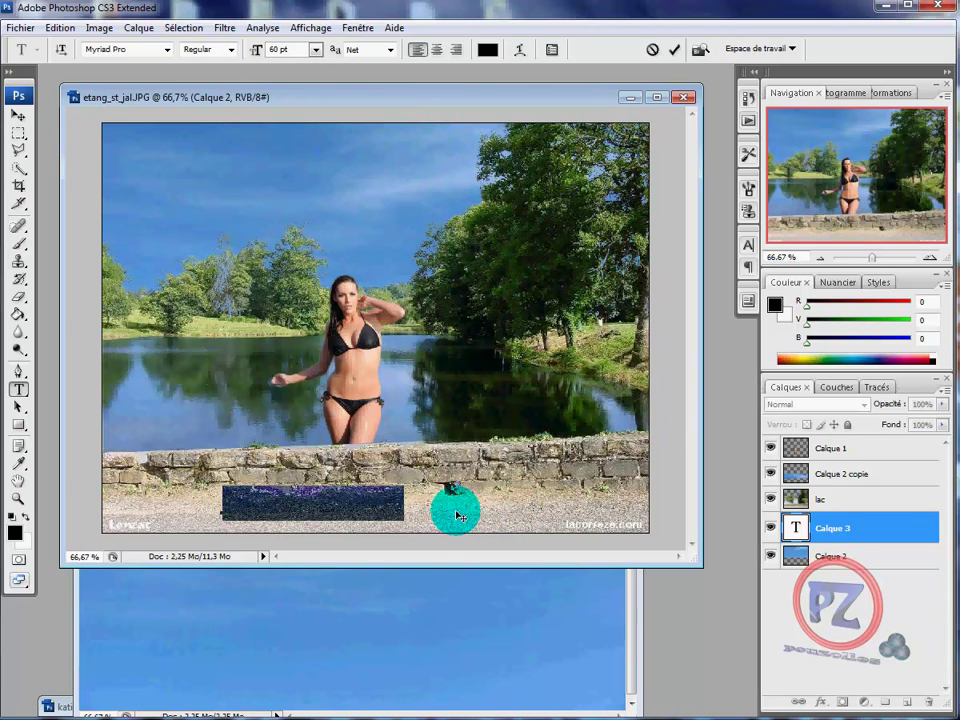
click(403, 506)
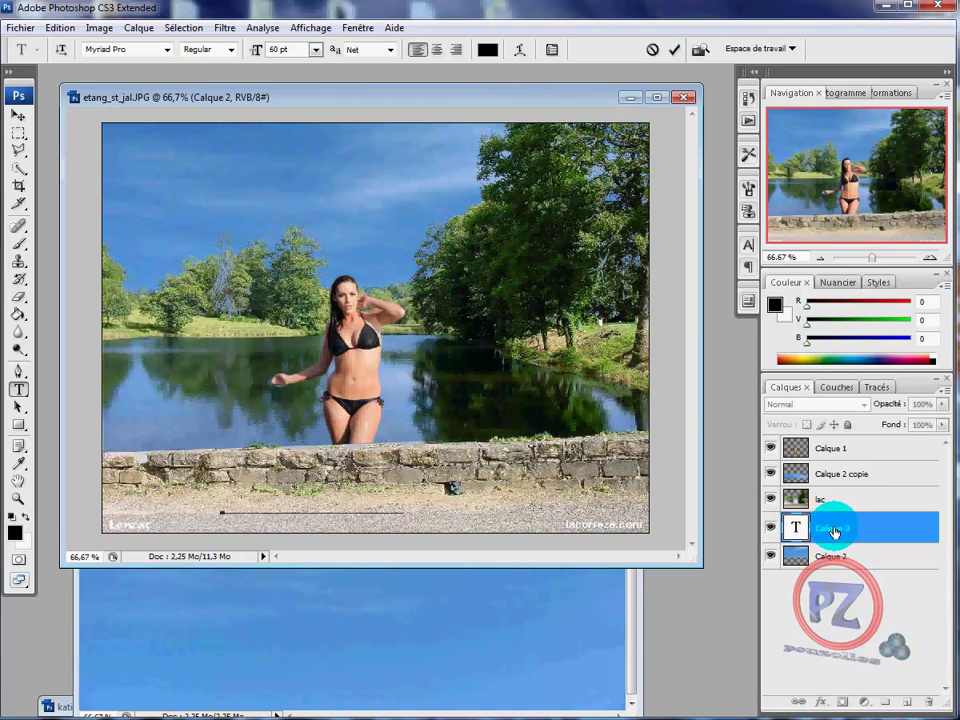
drag(836, 527, 850, 434)
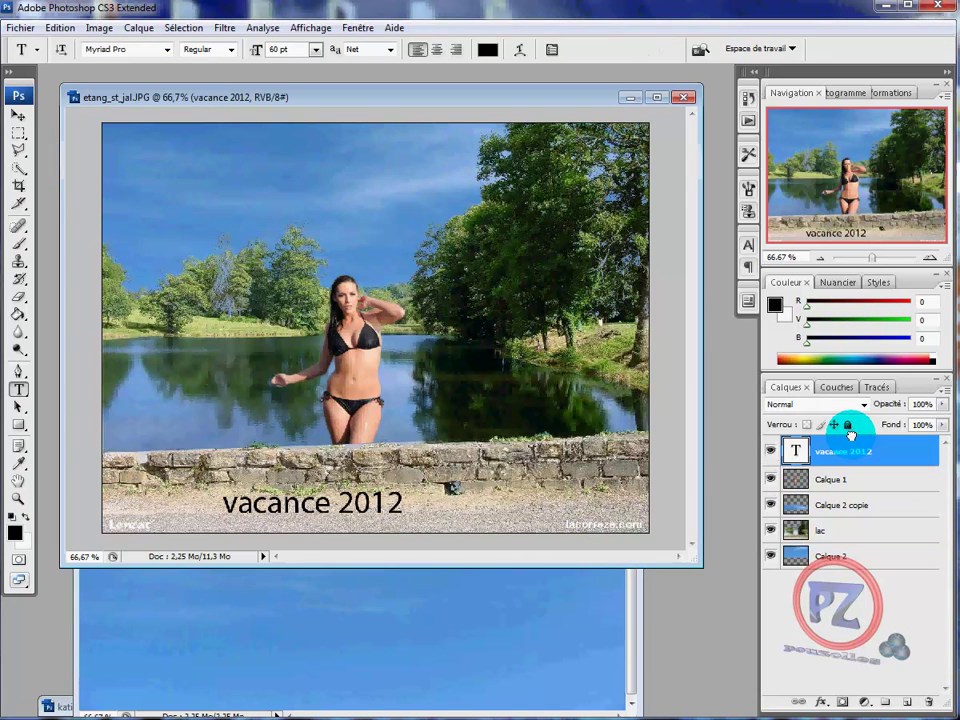